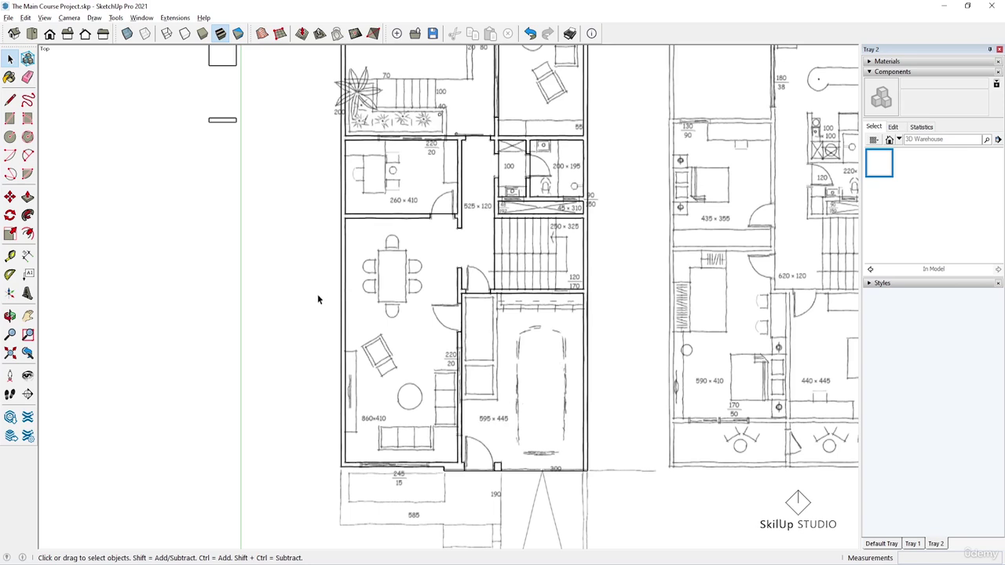
Import the file Course 2D Blocks-Doors&Windows.skp, listing all supported file types
key(ctrl+i)
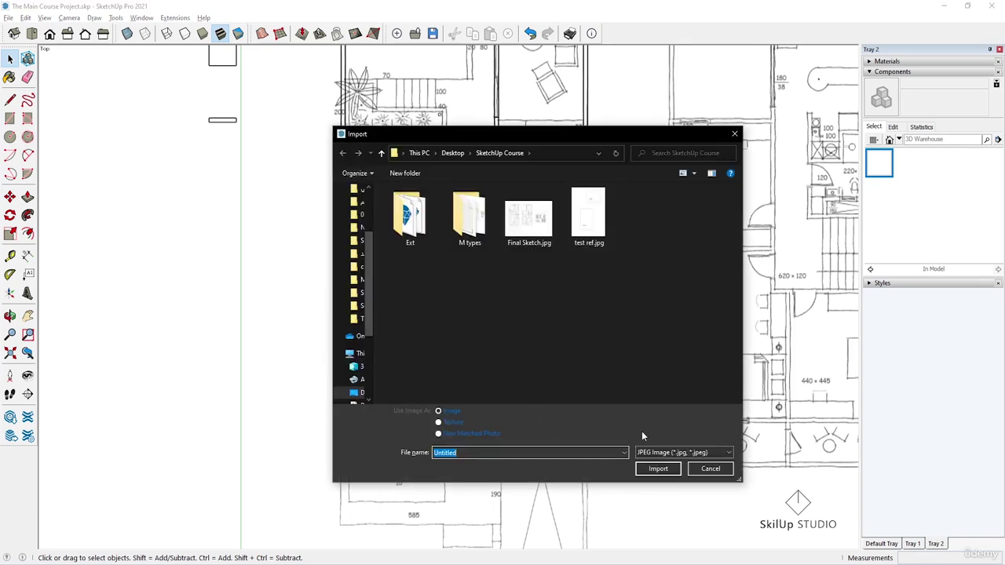
click(693, 452)
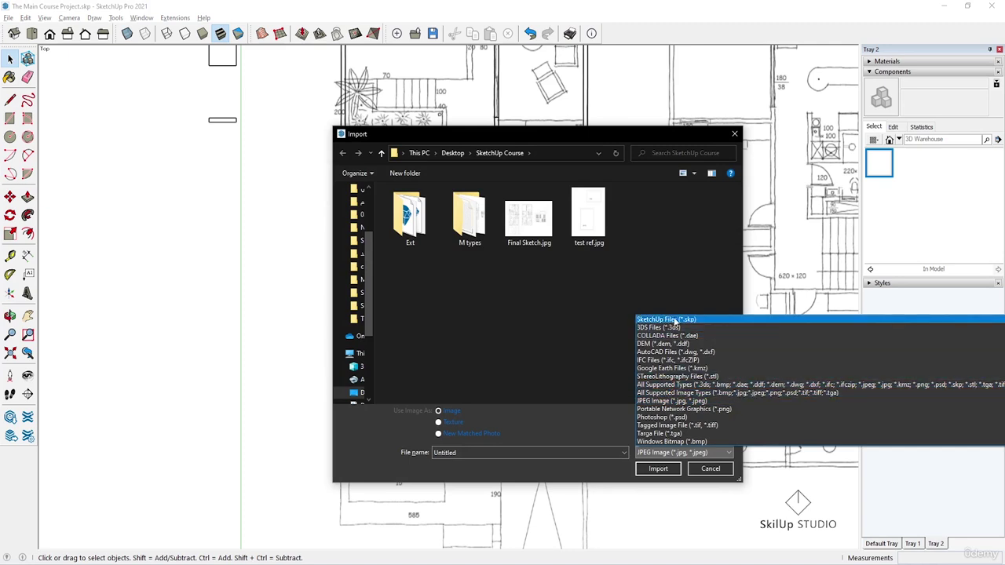
click(677, 385)
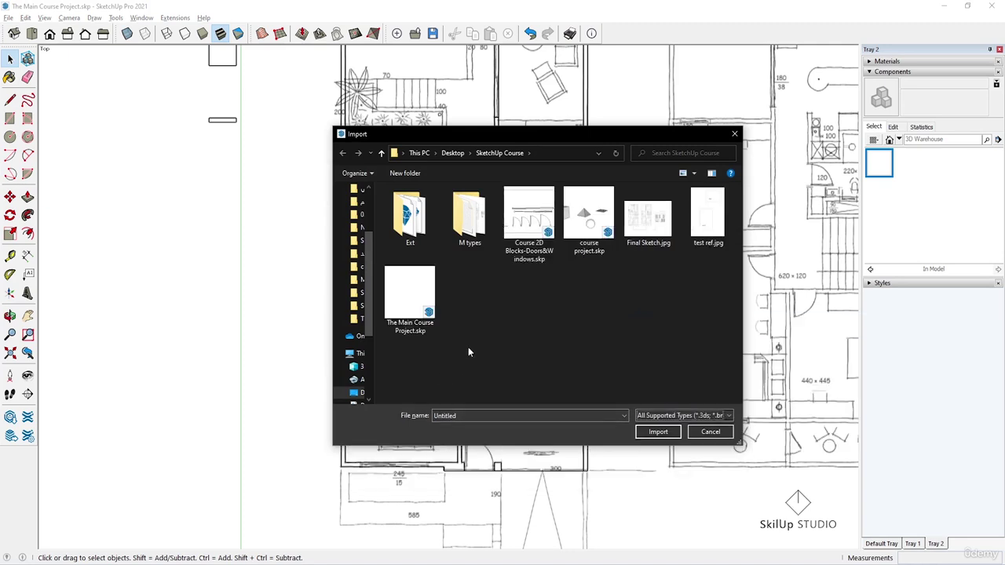
click(536, 250)
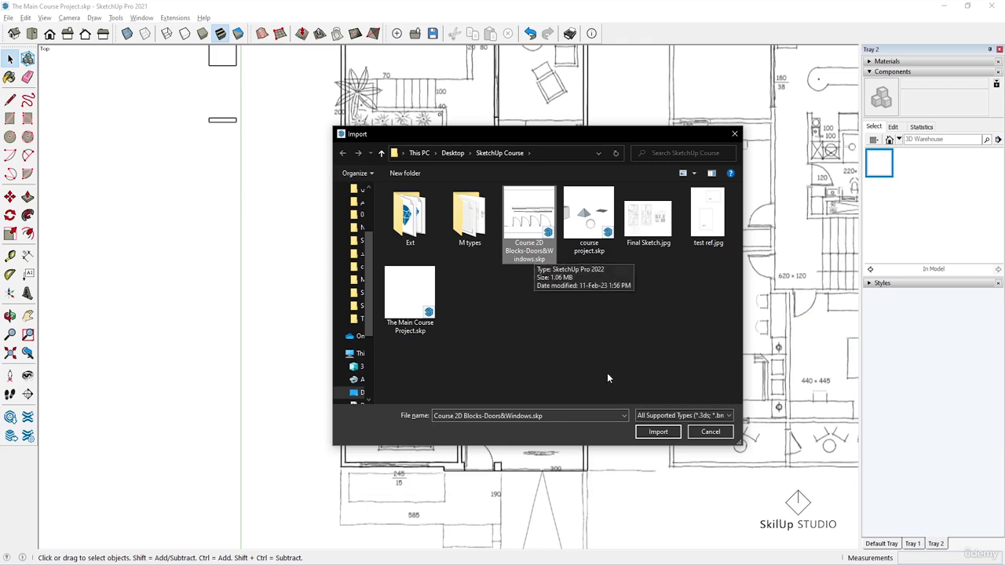
click(658, 432)
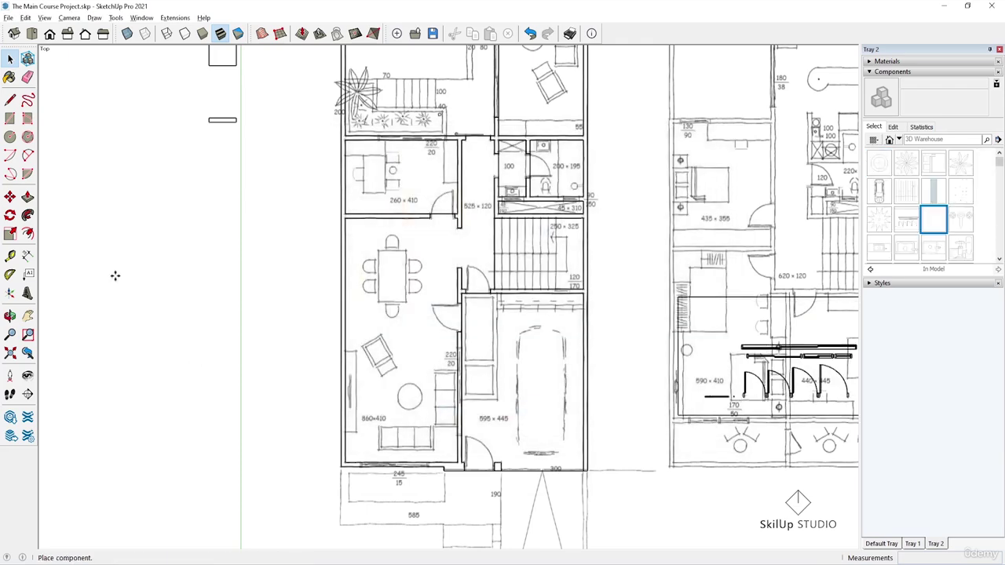
Place the imported door and window blocks in the empty area beside the ground-floor plan
scroll(117, 275, down, 2)
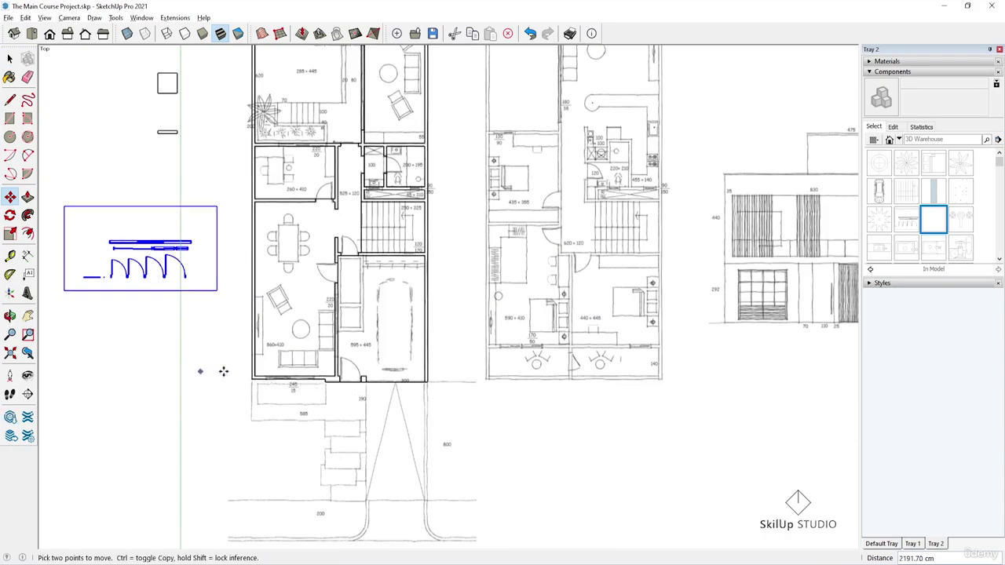
scroll(133, 249, up, 4)
scroll(196, 408, down, 2)
key(space)
scroll(229, 363, up, 2)
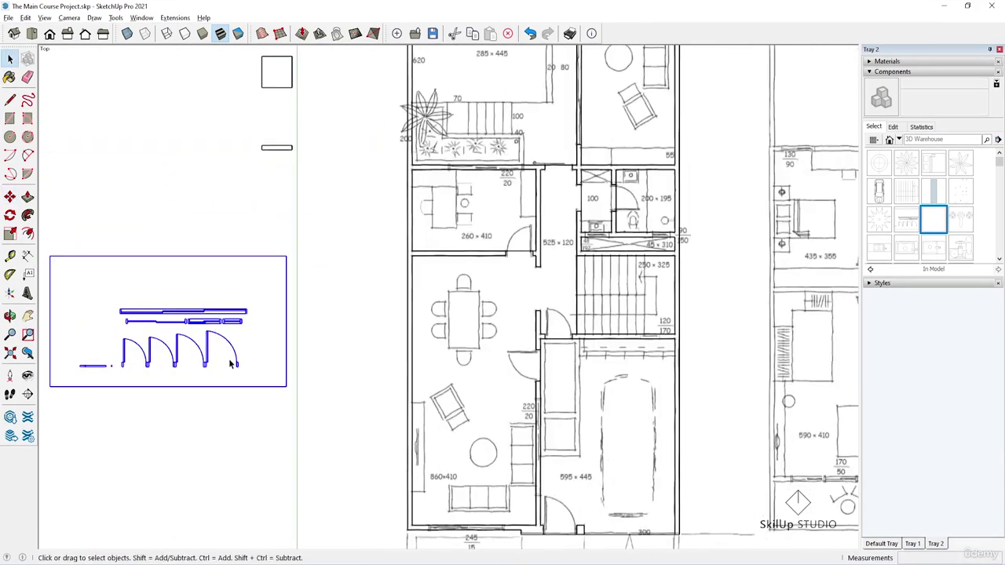
scroll(242, 342, down, 2)
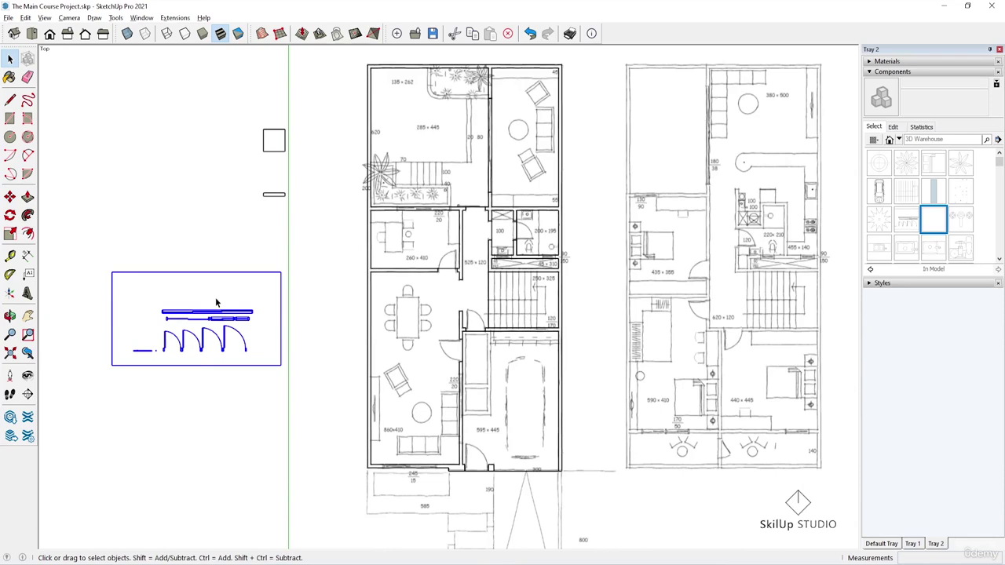
Explode the imported component into its separate door and window blocks
scroll(232, 336, up, 2)
right_click(224, 336)
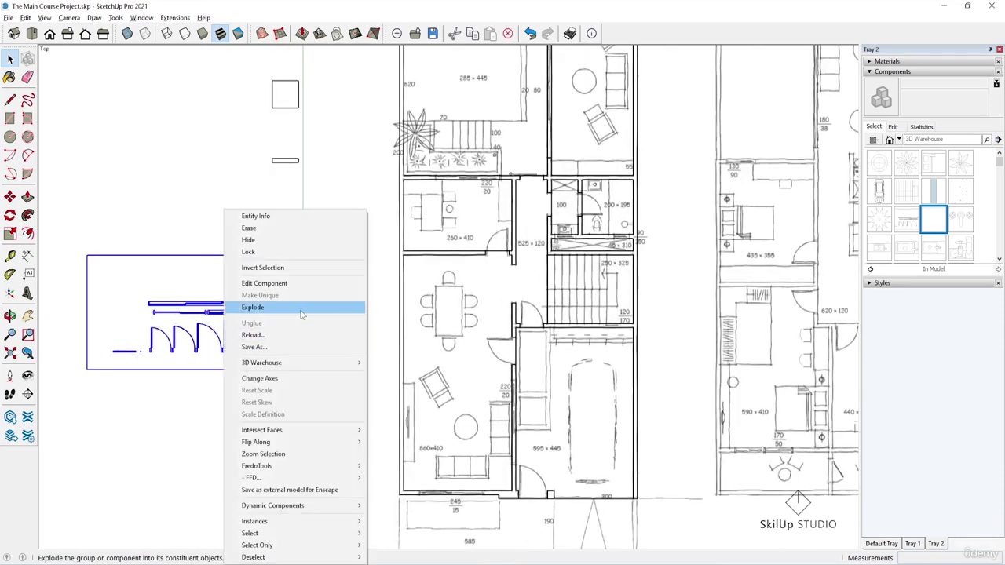
click(244, 307)
click(233, 383)
Copy the largest door block and place it in the front wall opening beside the garage, at the outer jamb corner
click(239, 332)
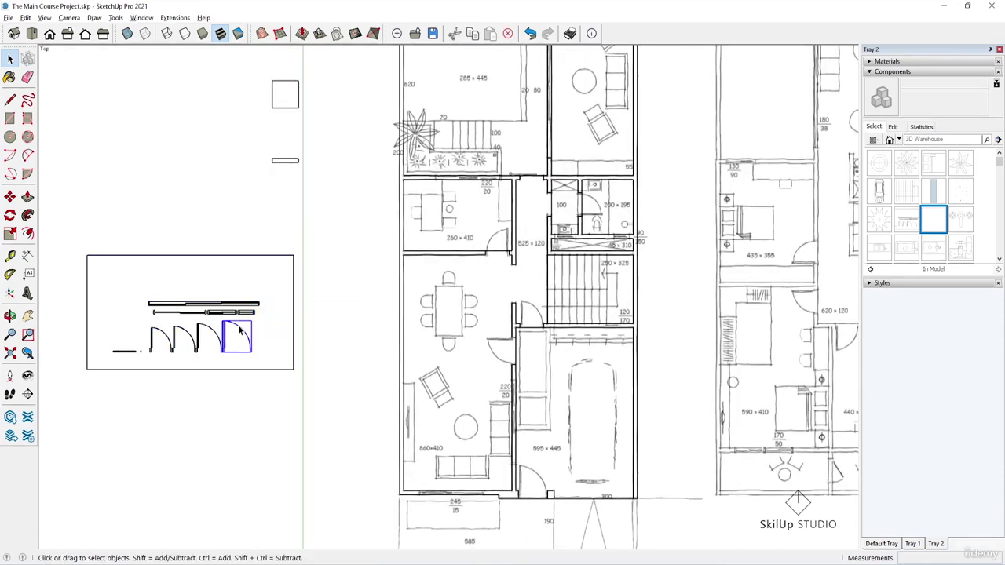
scroll(232, 348, up, 2)
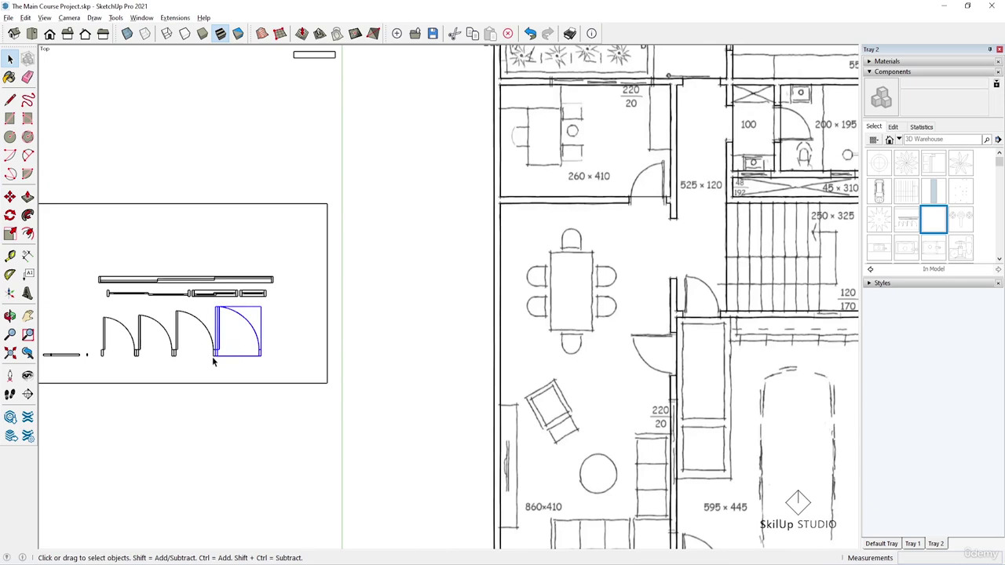
scroll(212, 356, down, 4)
scroll(424, 400, up, 4)
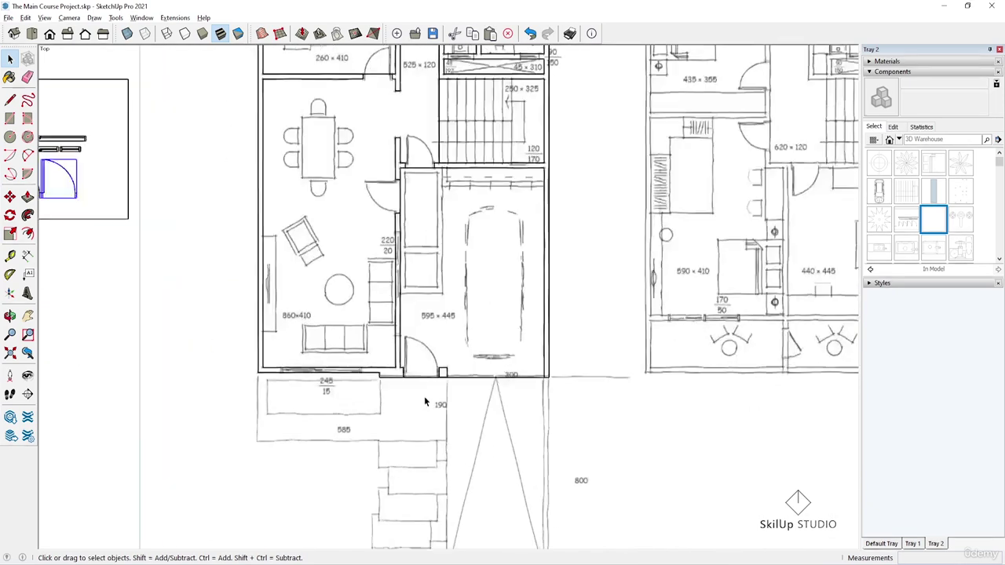
key(ctrl+v)
scroll(400, 361, up, 6)
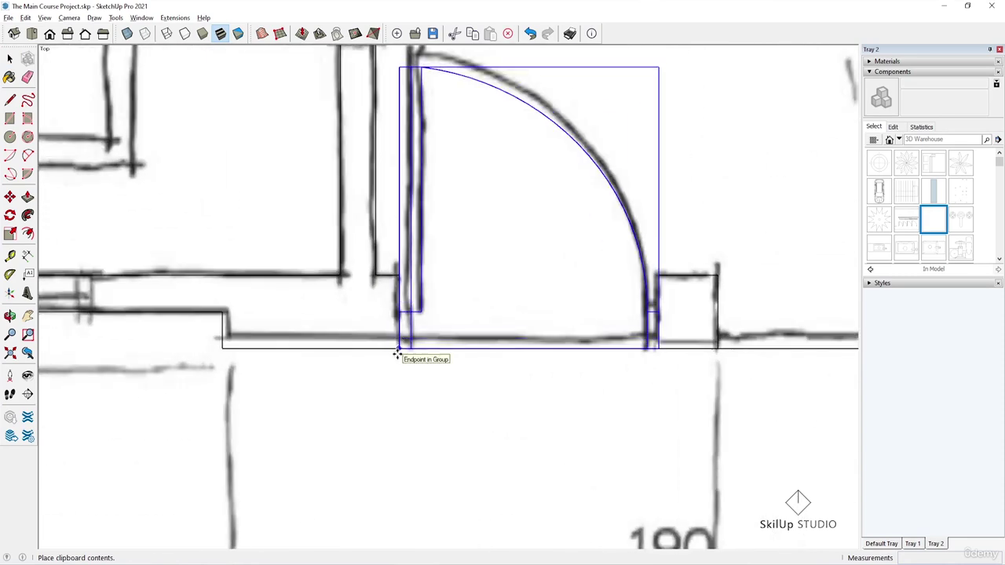
click(398, 350)
Move the front door up along its jamb so the frame corner meets the wall's inner corner
scroll(398, 351, up, 2)
click(393, 312)
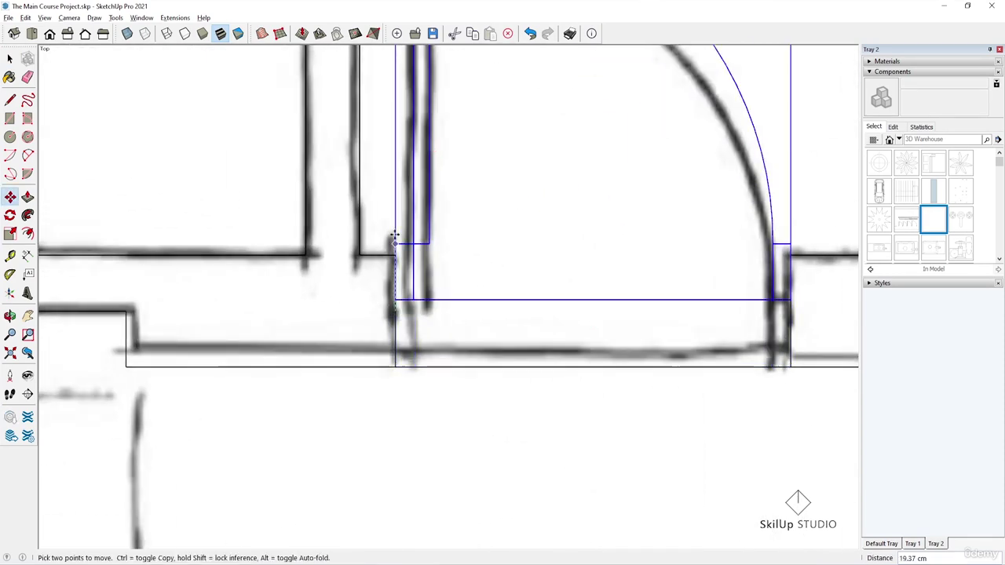
click(393, 254)
scroll(493, 377, down, 1)
scroll(492, 377, down, 7)
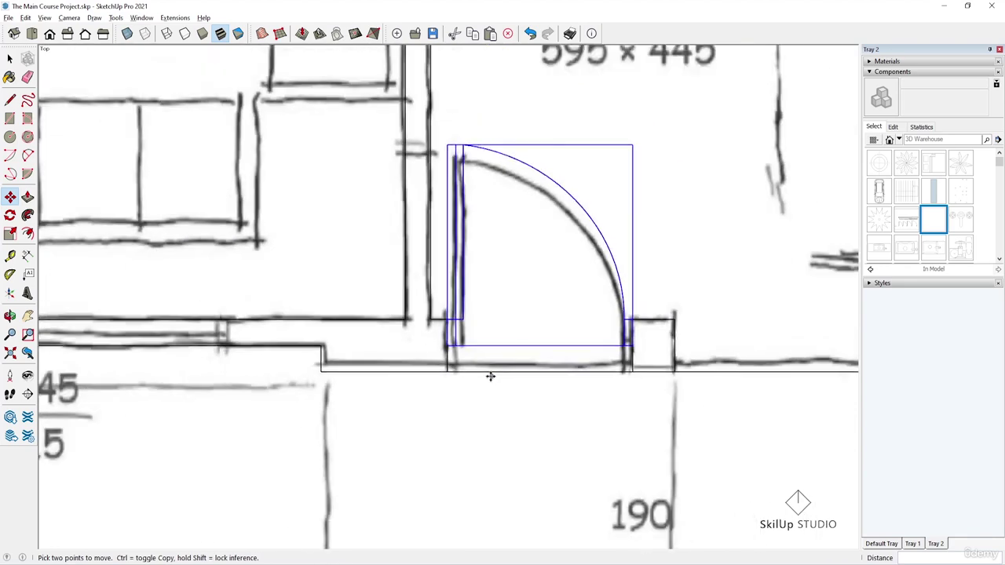
key(space)
Copy the second-largest door block and place it at the opening in the wall between the living room and the garage
scroll(321, 293, down, 2)
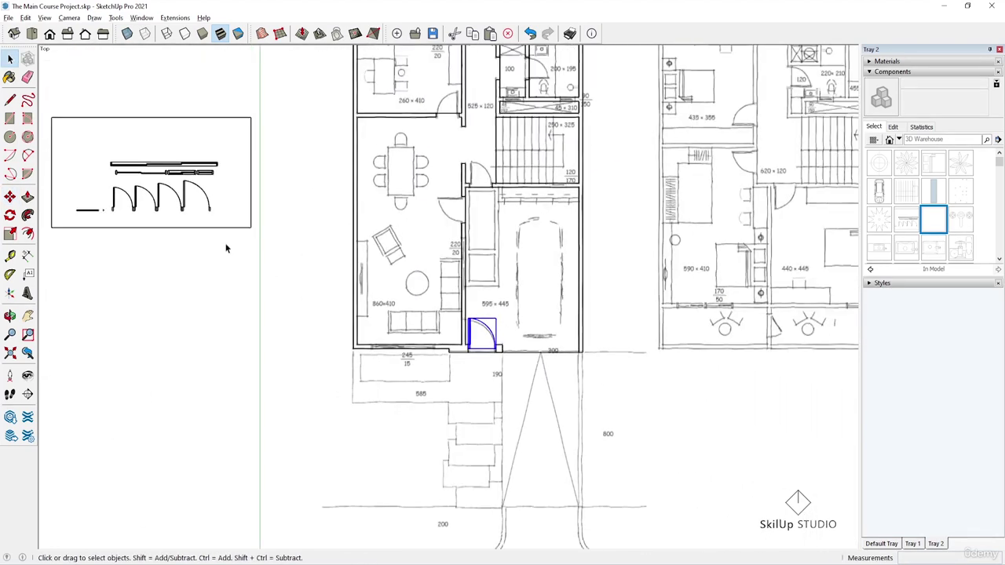
scroll(141, 196, up, 3)
click(162, 200)
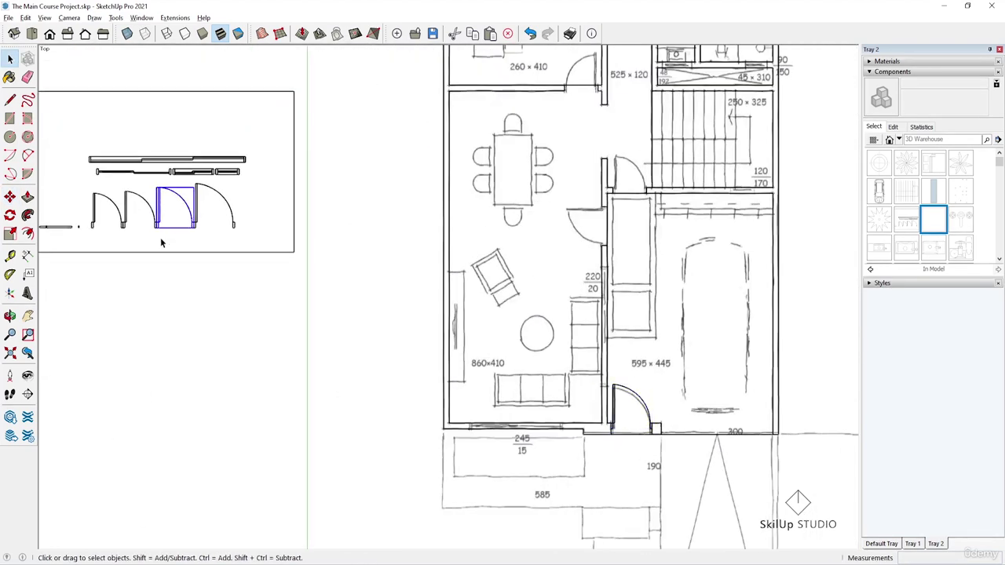
key(ctrl+c)
key(ctrl+v)
scroll(628, 259, up, 3)
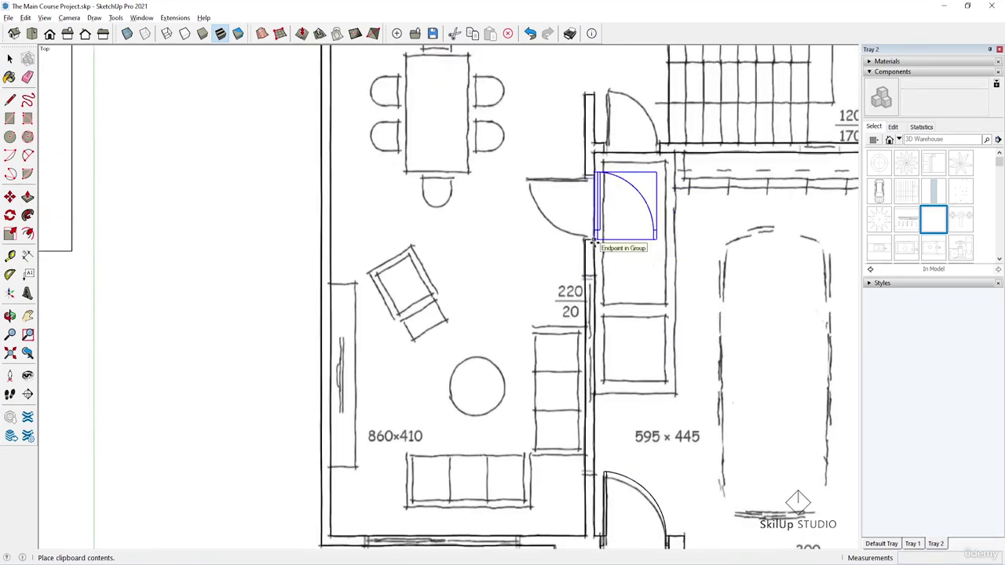
click(593, 242)
Rotate the living room door 90 degrees about its frame corner so it sits in the wall opening
key(q)
scroll(593, 229, up, 2)
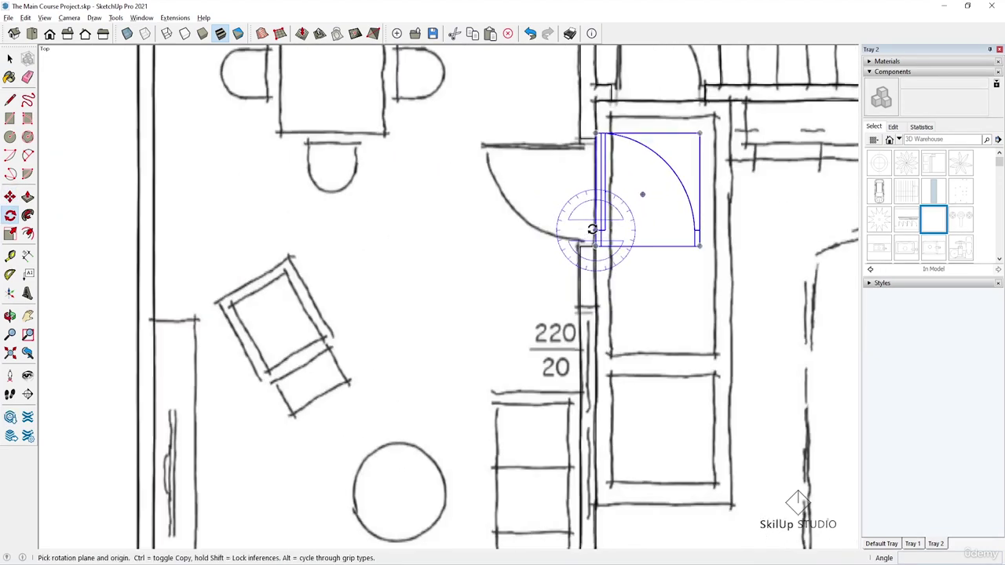
scroll(593, 229, up, 3)
click(601, 233)
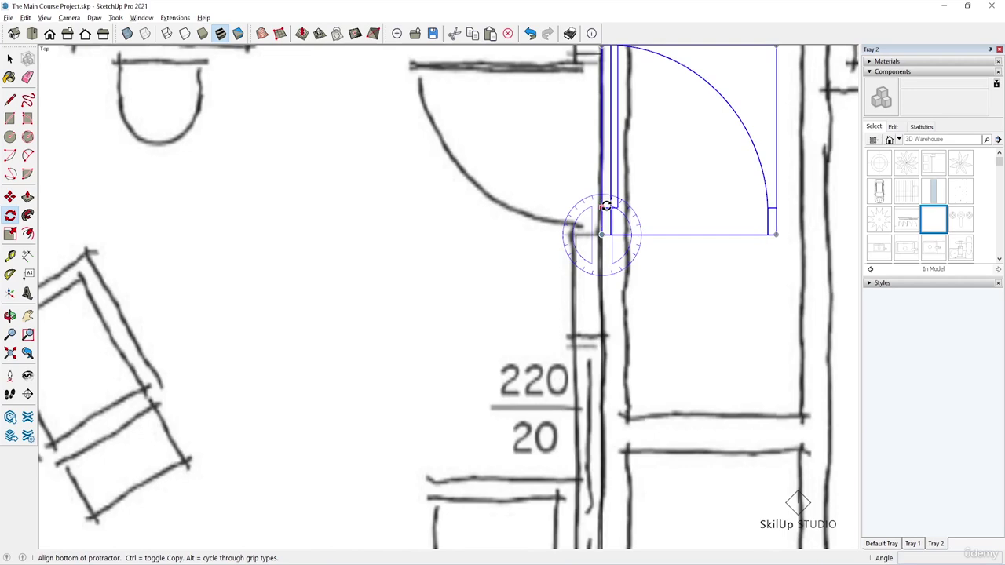
click(605, 206)
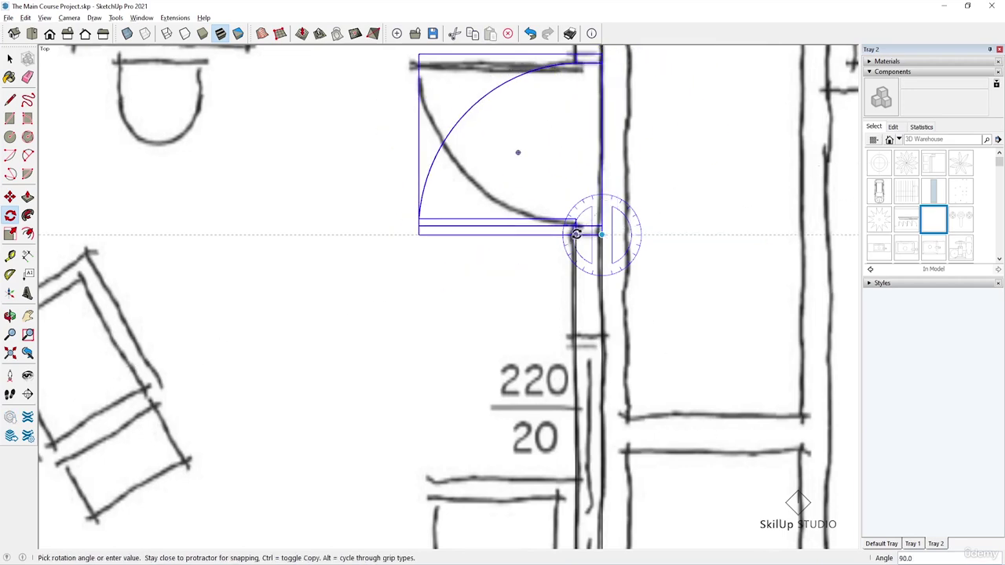
click(575, 235)
scroll(573, 250, down, 3)
key(space)
Mirror the living room door with a green-axis scale of -1 to match the sketched swing
scroll(550, 218, up, 1)
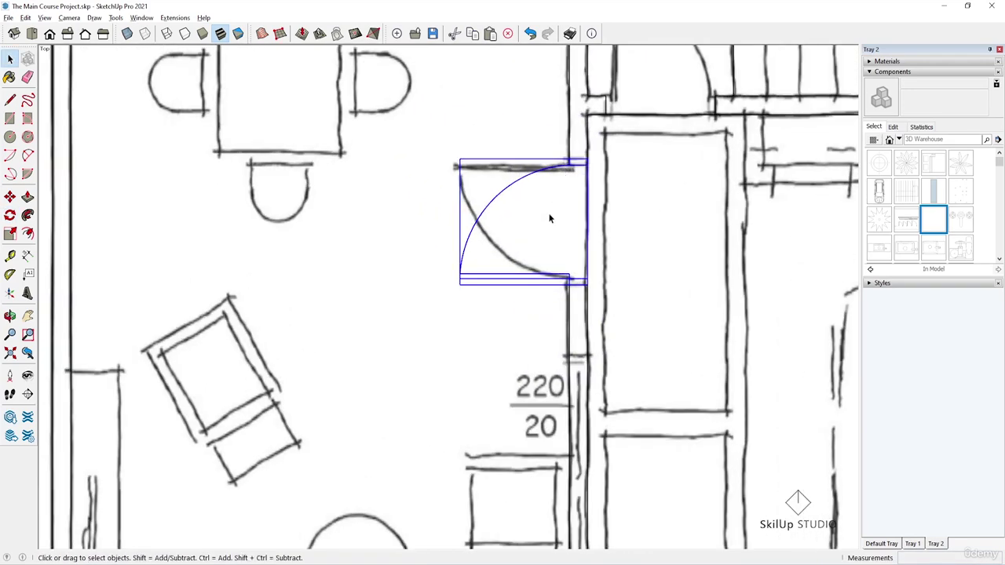
key(s)
click(524, 285)
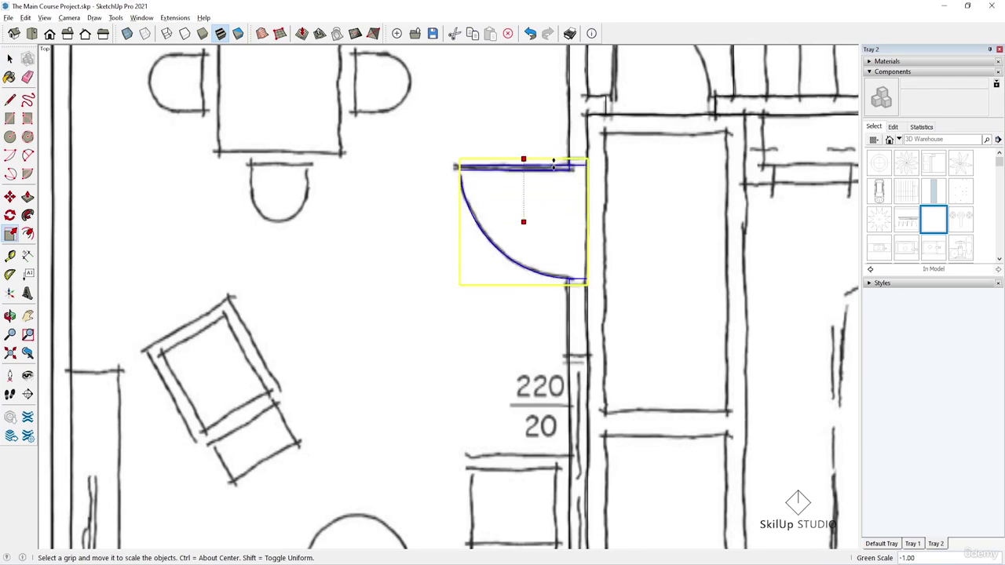
key(space)
Try to place another copy of the second-largest door block in the opening beside the stairs
scroll(549, 228, down, 3)
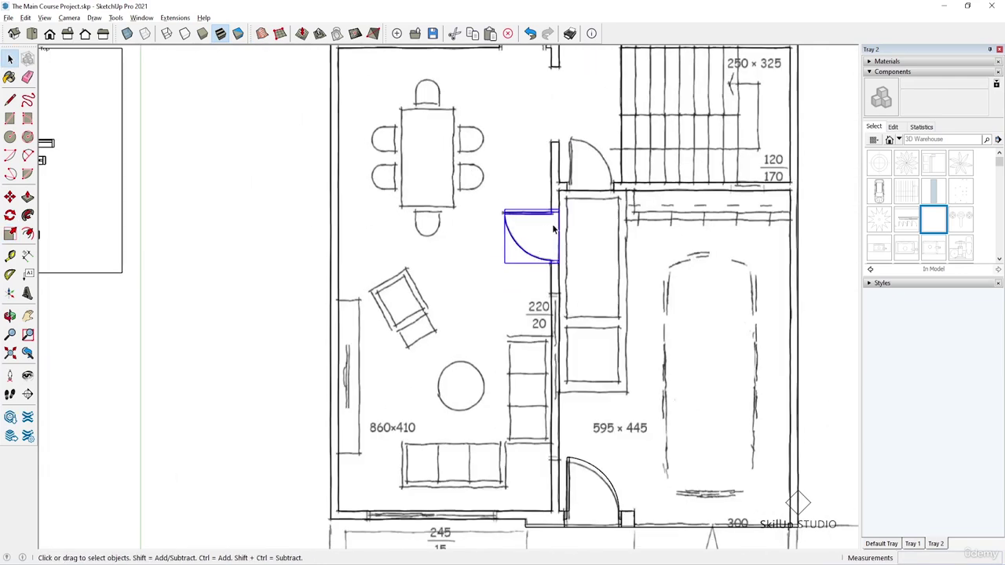
scroll(542, 234, down, 2)
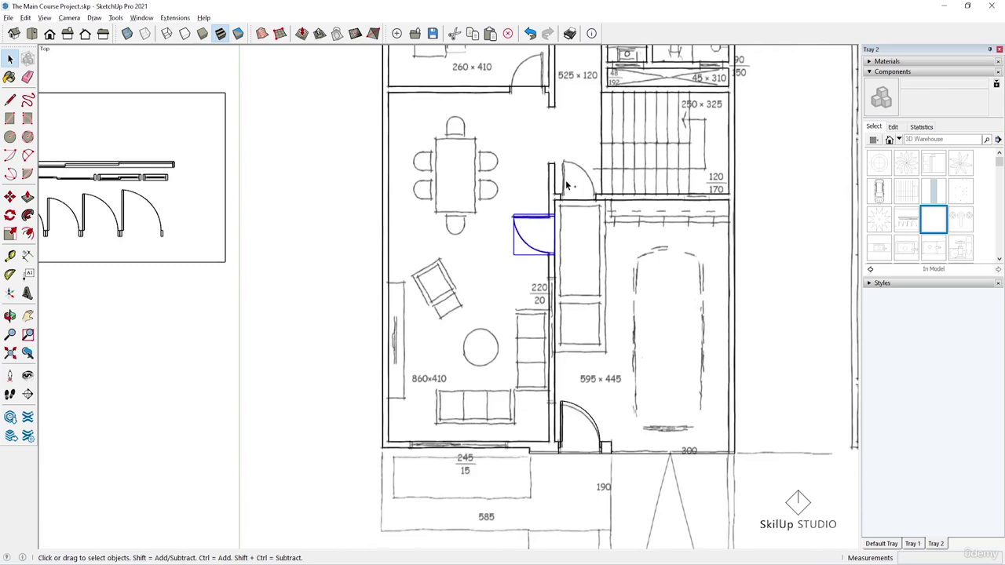
key(ctrl+v)
scroll(561, 199, up, 5)
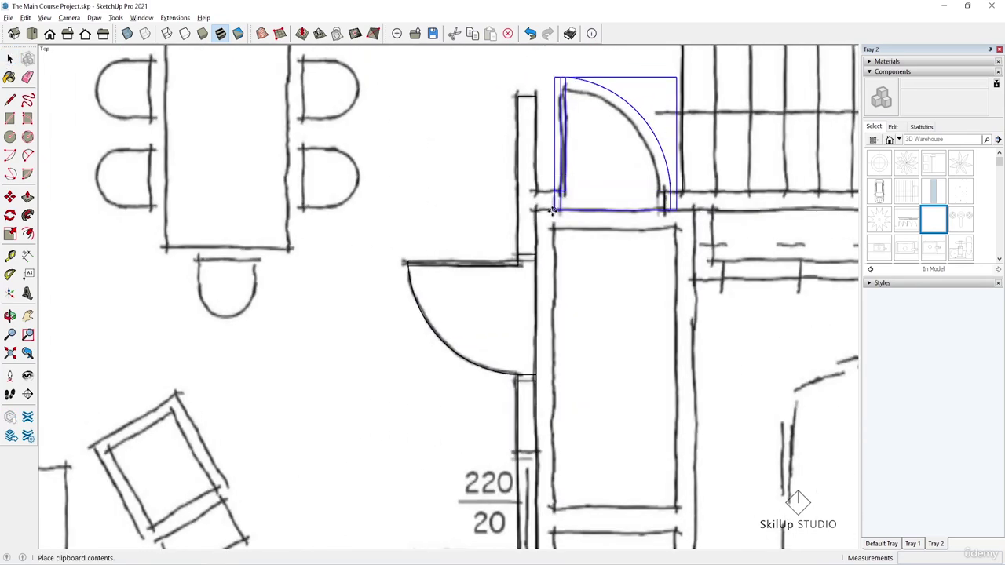
click(554, 210)
scroll(616, 214, down, 3)
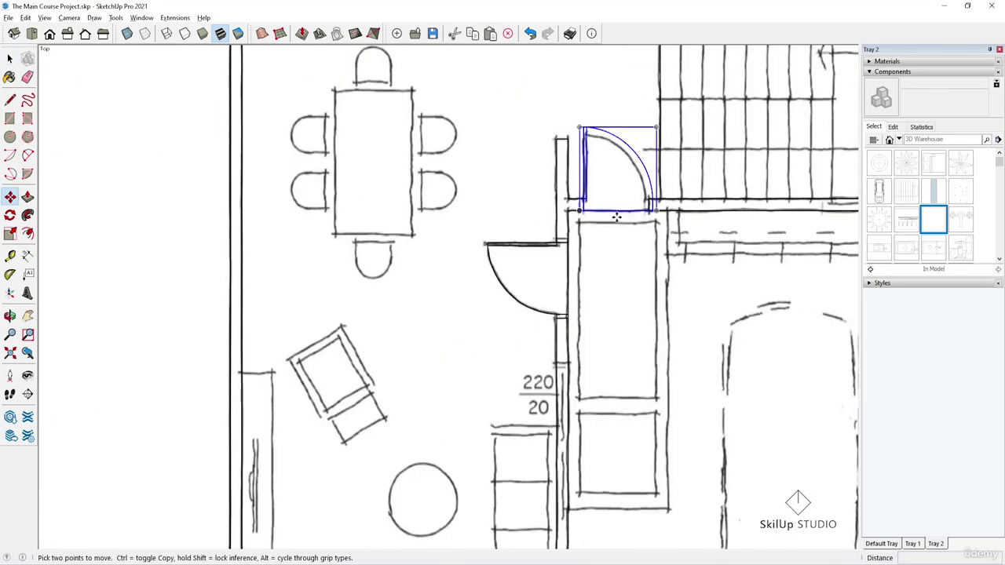
key(space)
Copy the second-smallest door block and place it at the jamb corner of the opening beside the stairs
scroll(605, 322, down, 6)
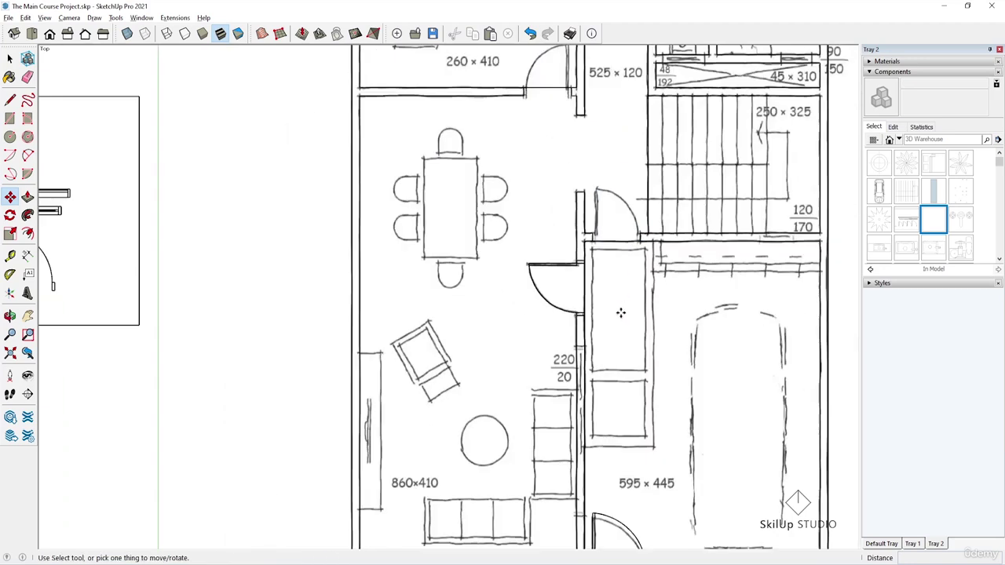
click(253, 285)
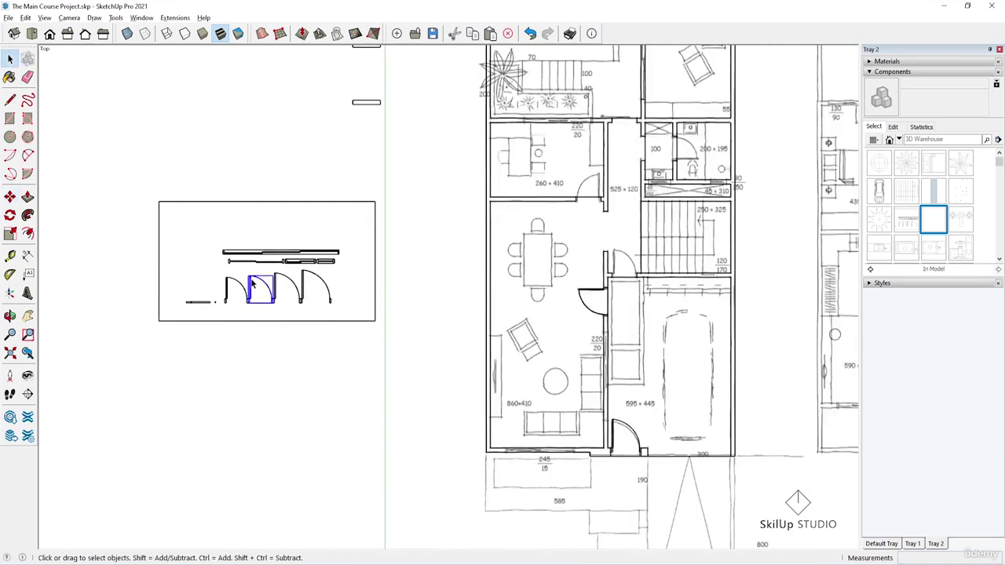
scroll(585, 267, up, 6)
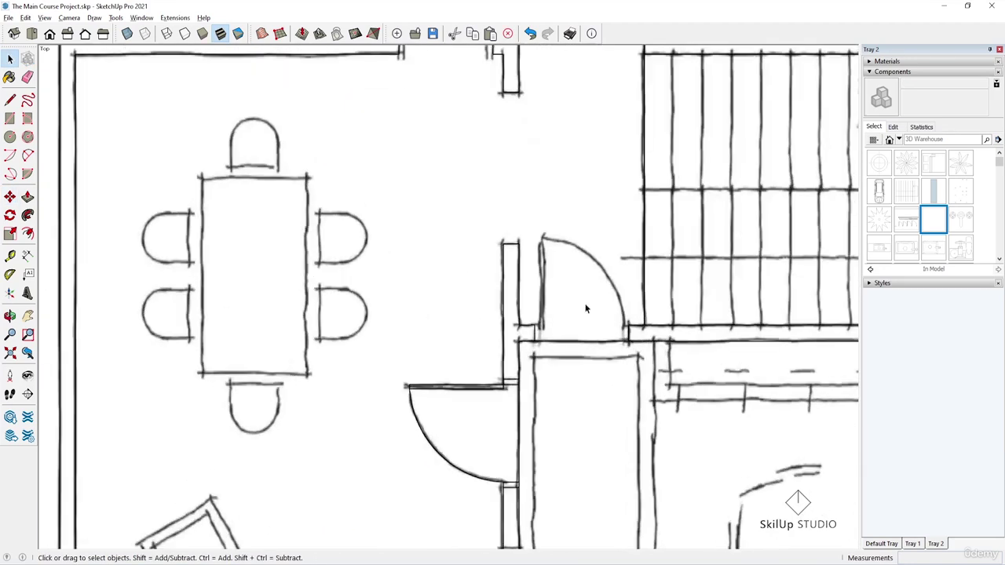
key(ctrl+v)
scroll(585, 304, up, 2)
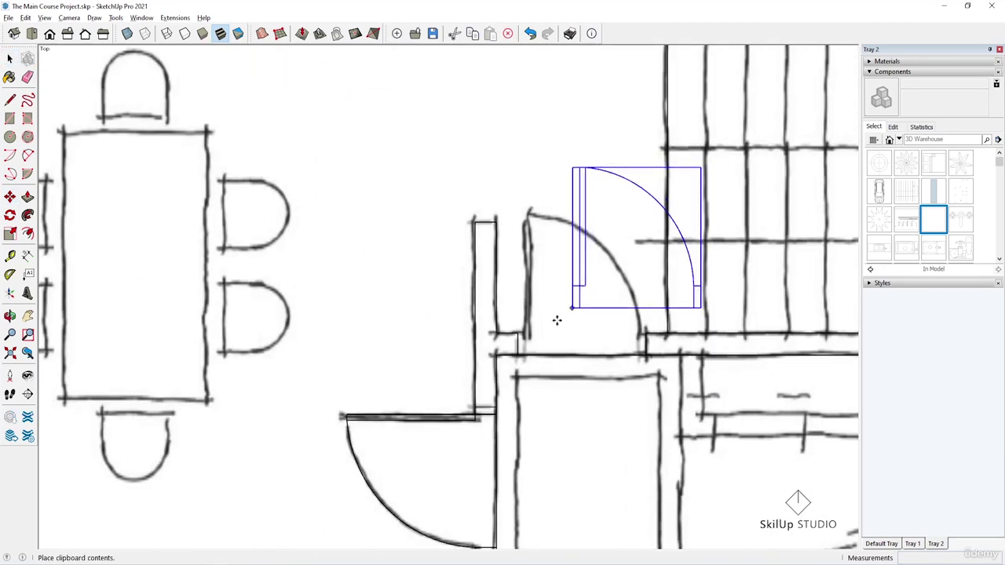
click(516, 357)
scroll(554, 330, down, 2)
key(space)
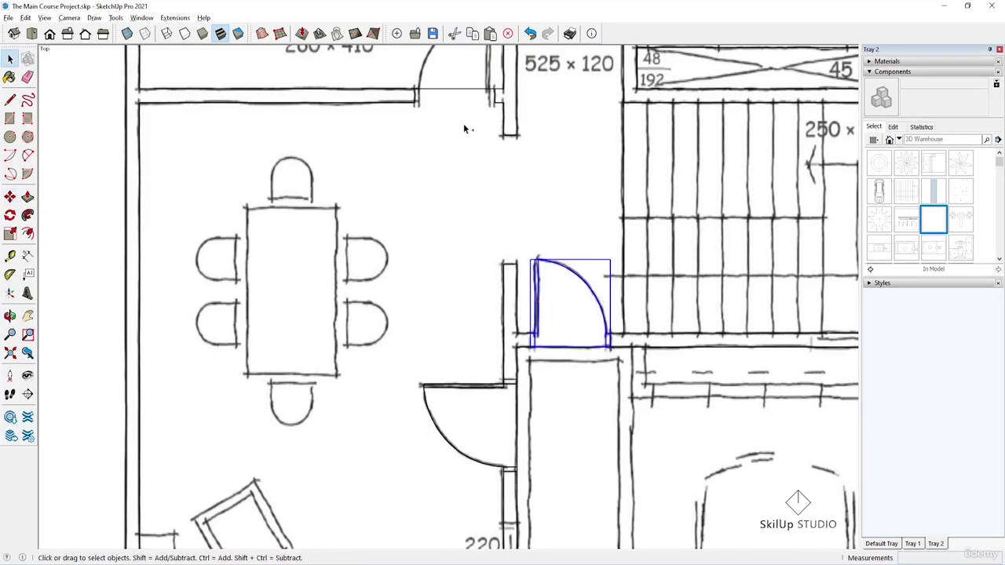
Place another copy of that door block in the doorway of the 260 × 410 office
key(ctrl+v)
scroll(467, 220, up, 2)
scroll(463, 197, down, 2)
scroll(424, 106, up, 2)
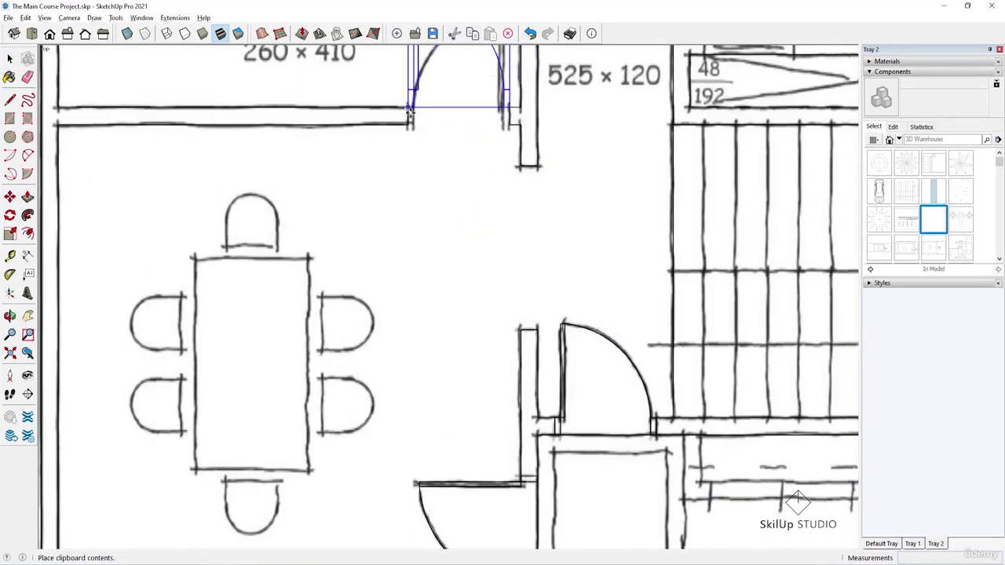
click(407, 122)
Mirror the door of the 260 × 410 office along the red axis to match the sketched swing
scroll(423, 301, down, 2)
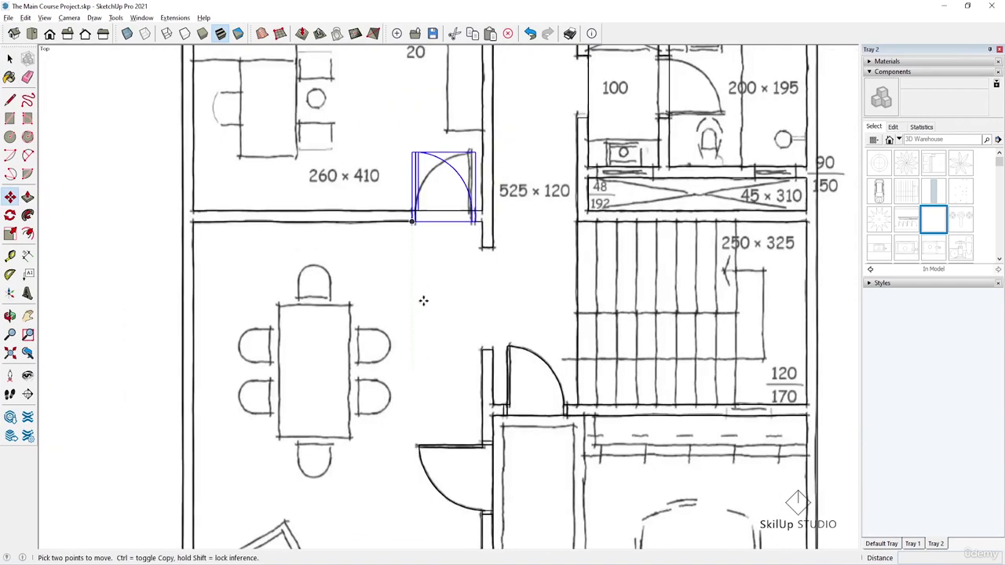
scroll(424, 174, up, 3)
key(s)
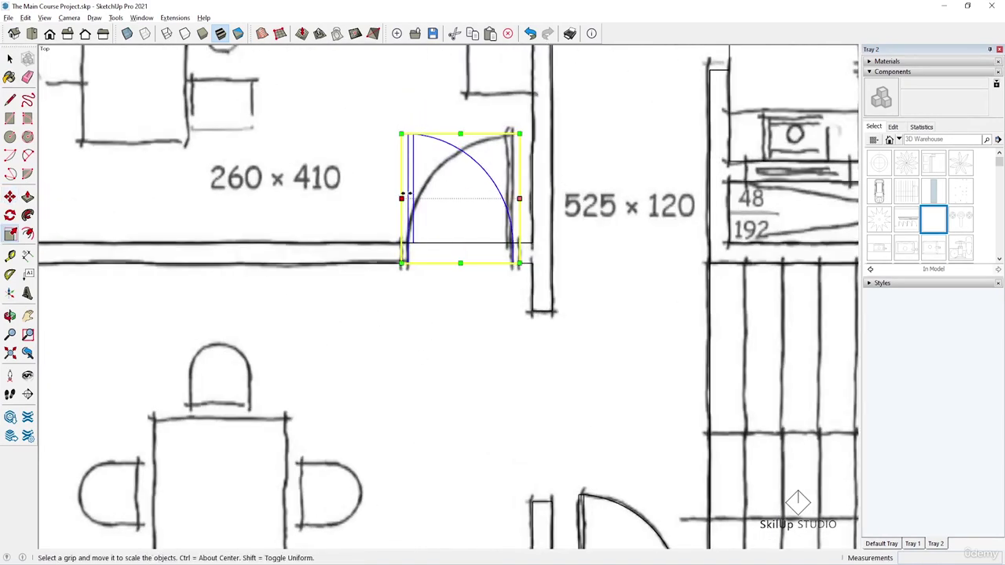
drag(401, 198, 525, 267)
key(space)
scroll(479, 251, down, 4)
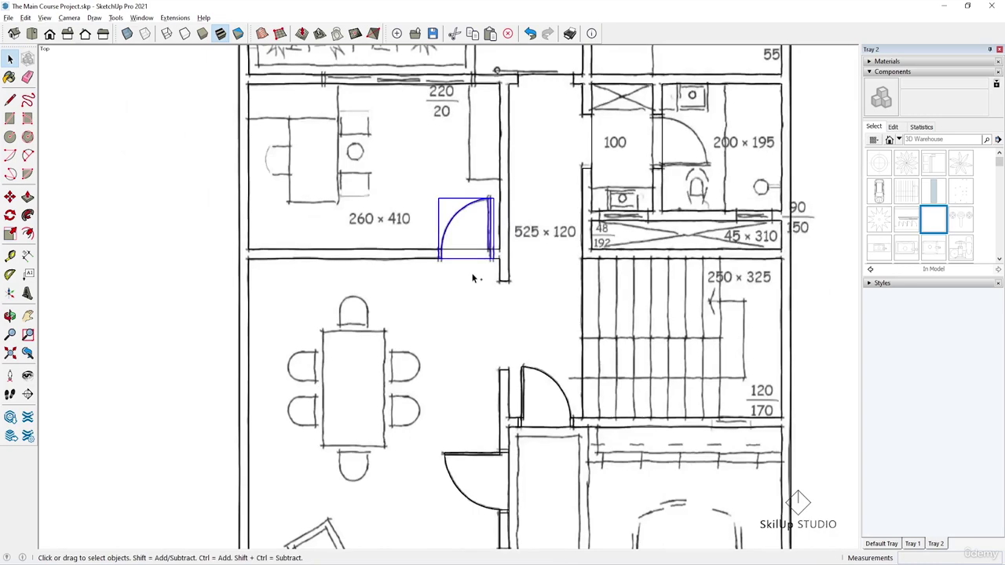
Place another copy of the same door block at the jamb corner of the opening at the upper end of the 525 × 120 corridor
key(ctrl+v)
scroll(542, 204, up, 2)
scroll(534, 228, down, 2)
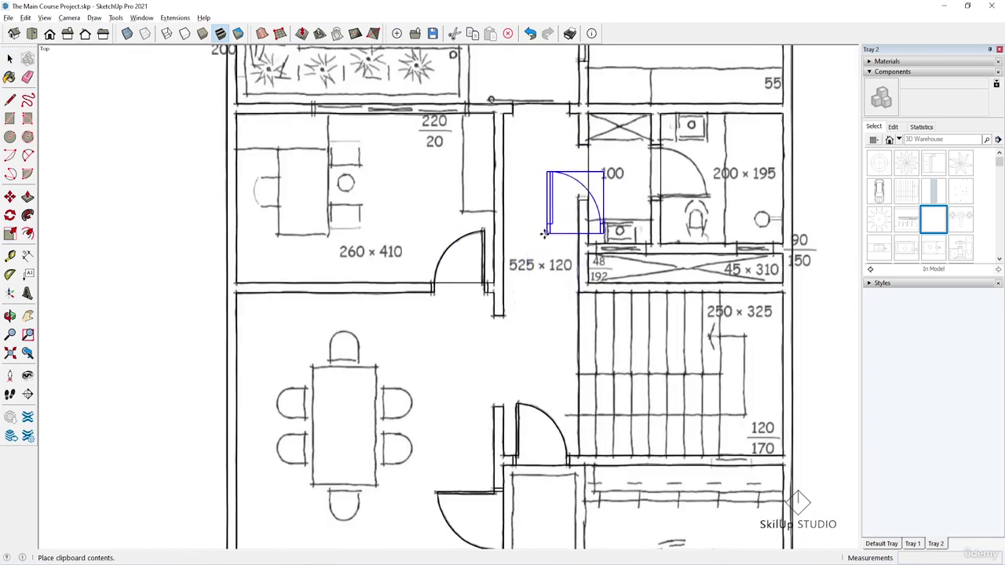
scroll(541, 86, up, 3)
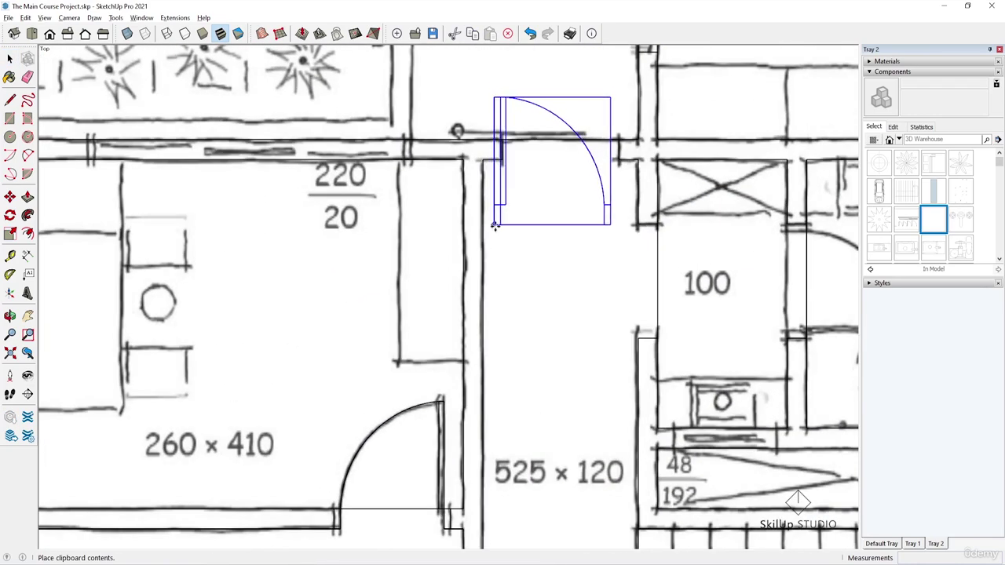
click(501, 161)
Mirror the corridor's upper door along the red axis within its opening
scroll(504, 161, down, 2)
key(s)
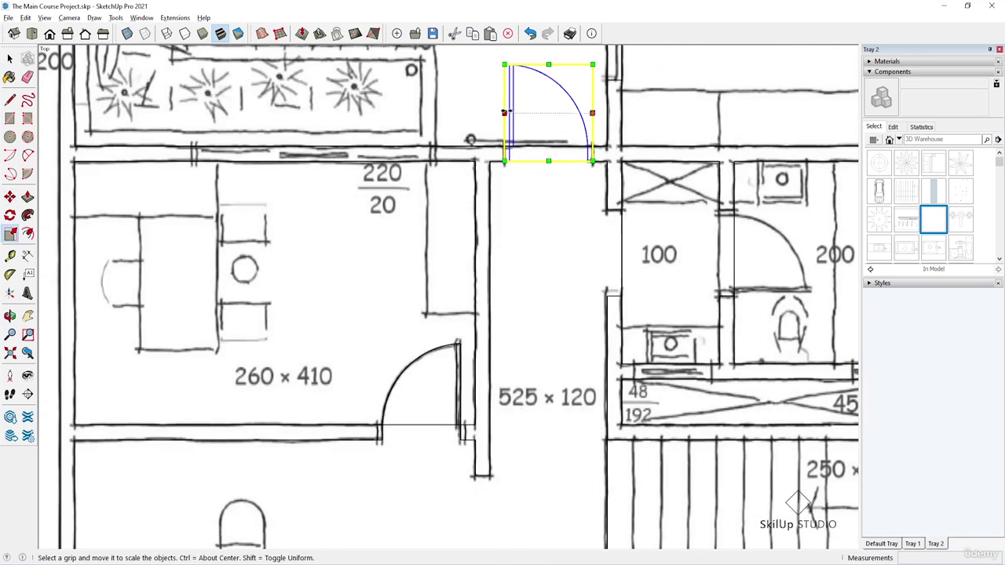
drag(504, 112, 591, 114)
key(space)
scroll(592, 200, down, 5)
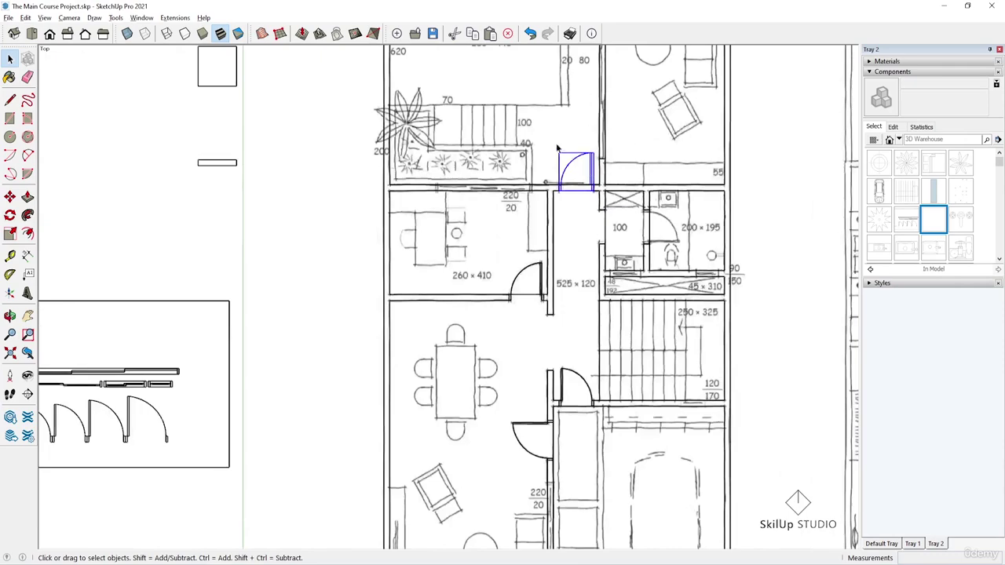
Copy the smallest door block and place it at the lower jamb corner of the 200 × 195 bathroom doorway
scroll(559, 147, down, 2)
scroll(228, 332, up, 2)
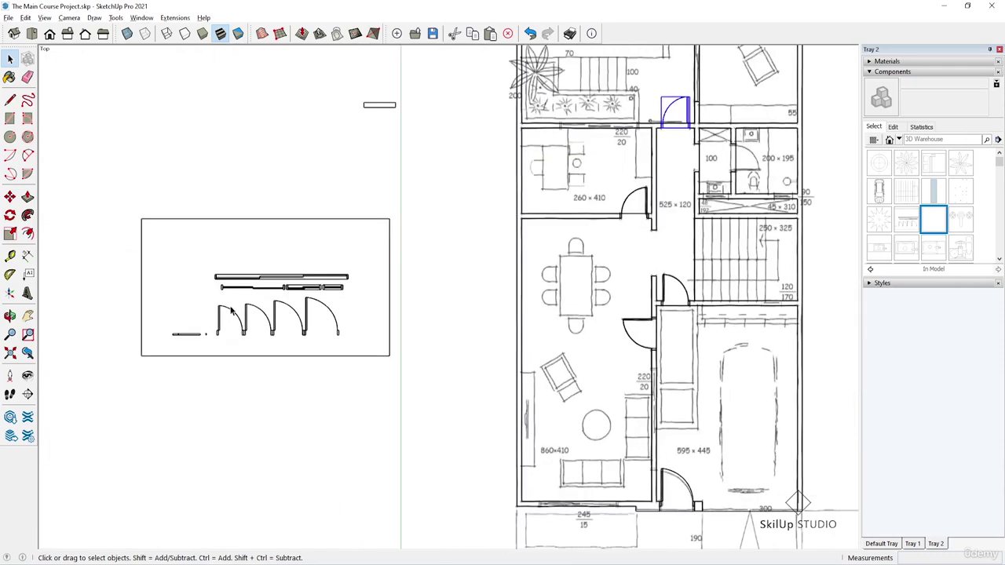
click(232, 313)
scroll(236, 330, down, 2)
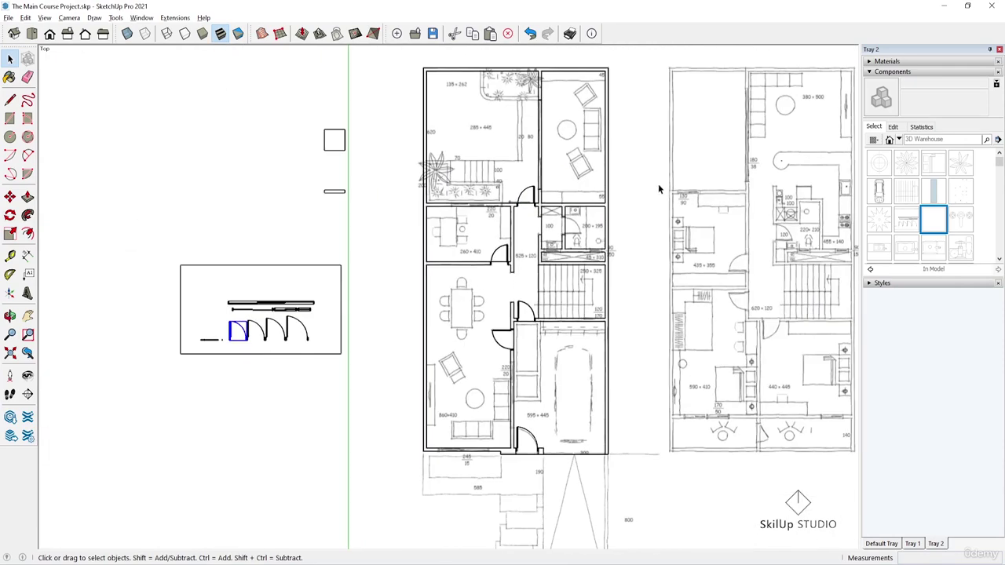
scroll(569, 252, up, 5)
key(ctrl+v)
scroll(536, 279, up, 5)
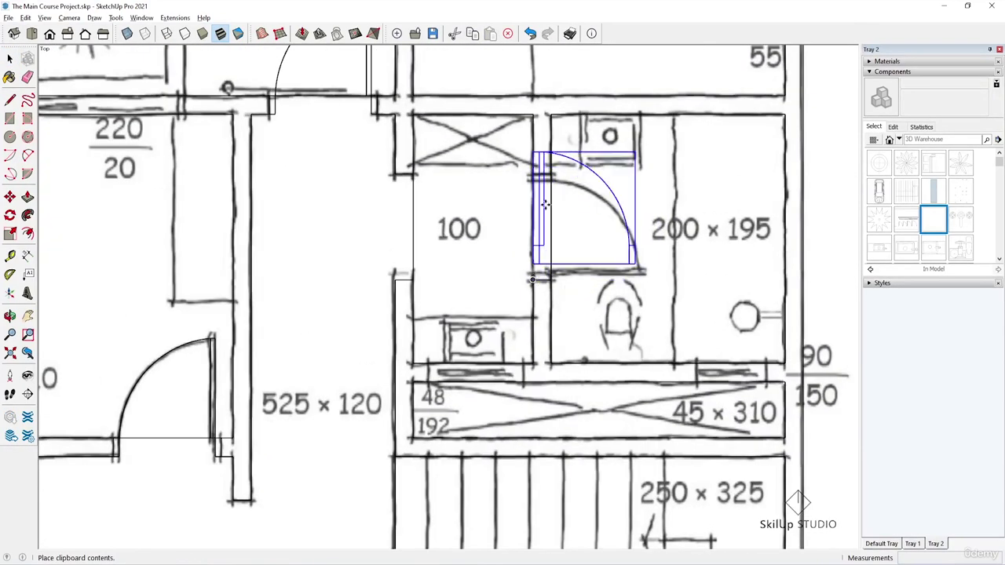
click(548, 279)
Rotate the bathroom door 90° counterclockwise about its lower jamb corner
key(m)
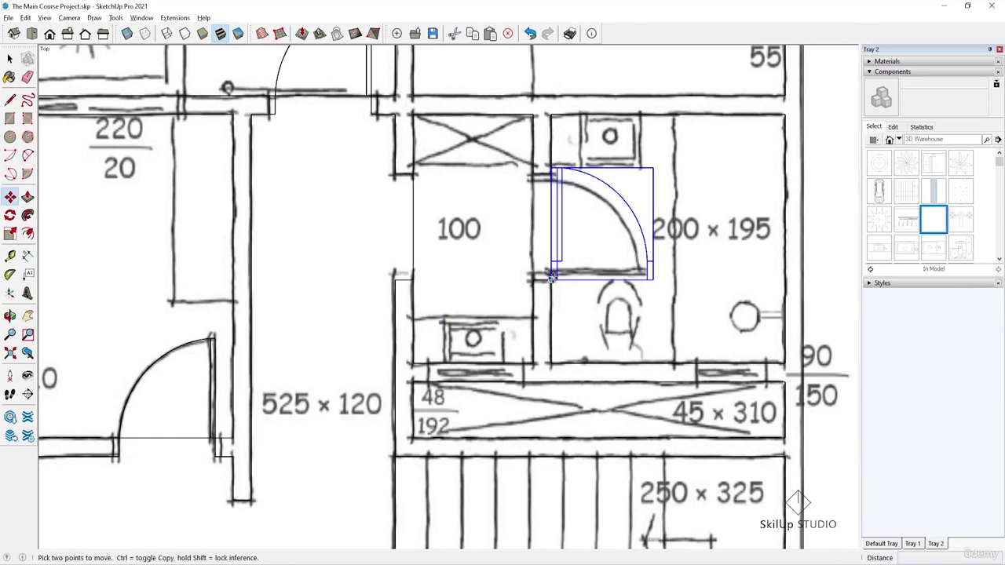
key(q)
scroll(552, 279, up, 2)
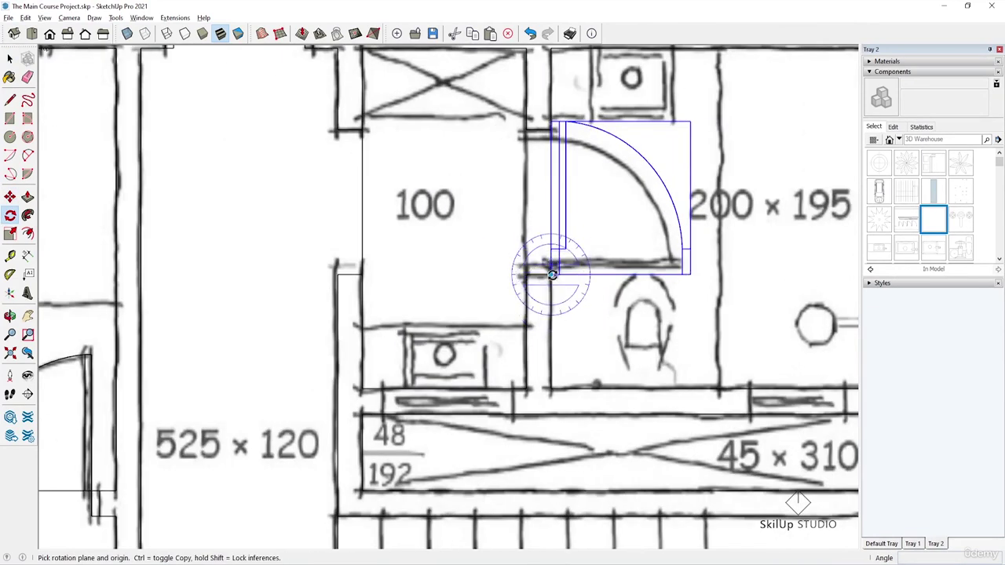
click(552, 275)
click(551, 250)
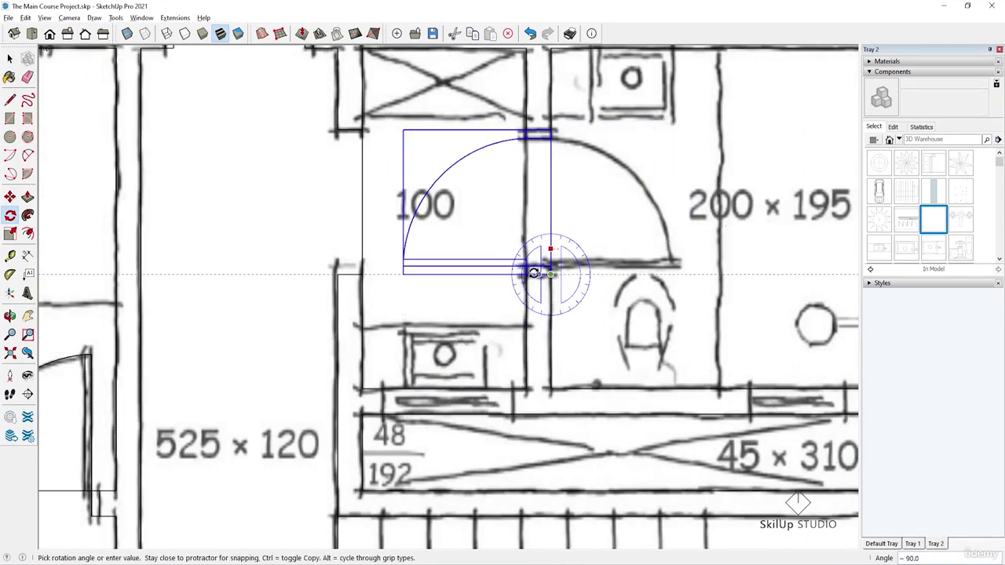
click(542, 272)
Mirror the bathroom door with a red-axis scale of -1 so it swings into the 200 × 195 room
key(s)
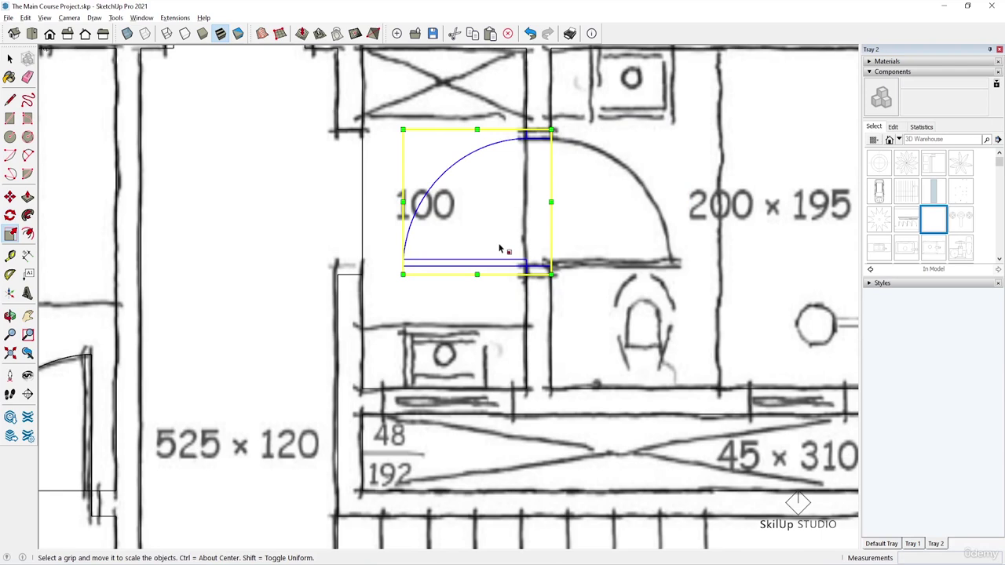
click(402, 202)
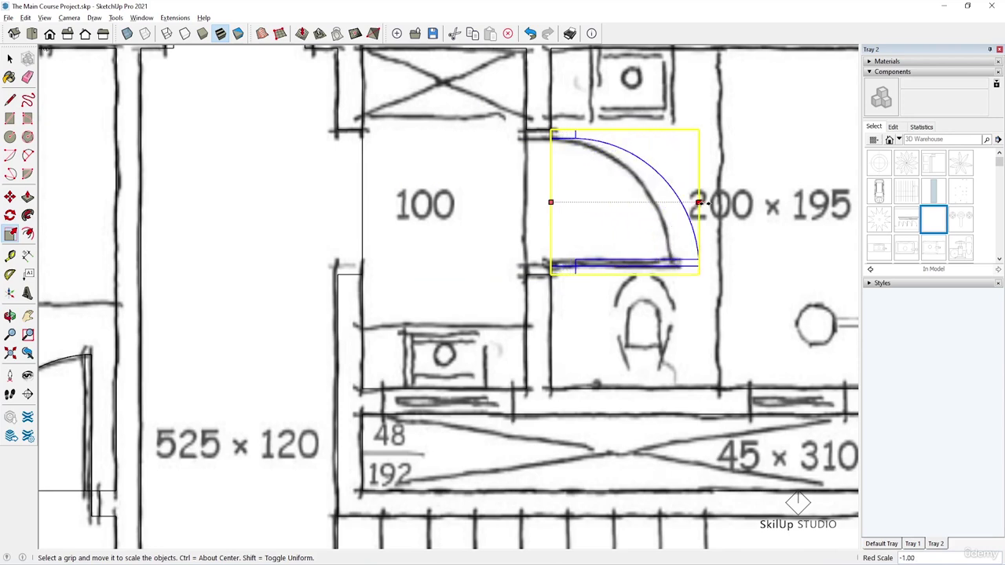
click(704, 203)
key(space)
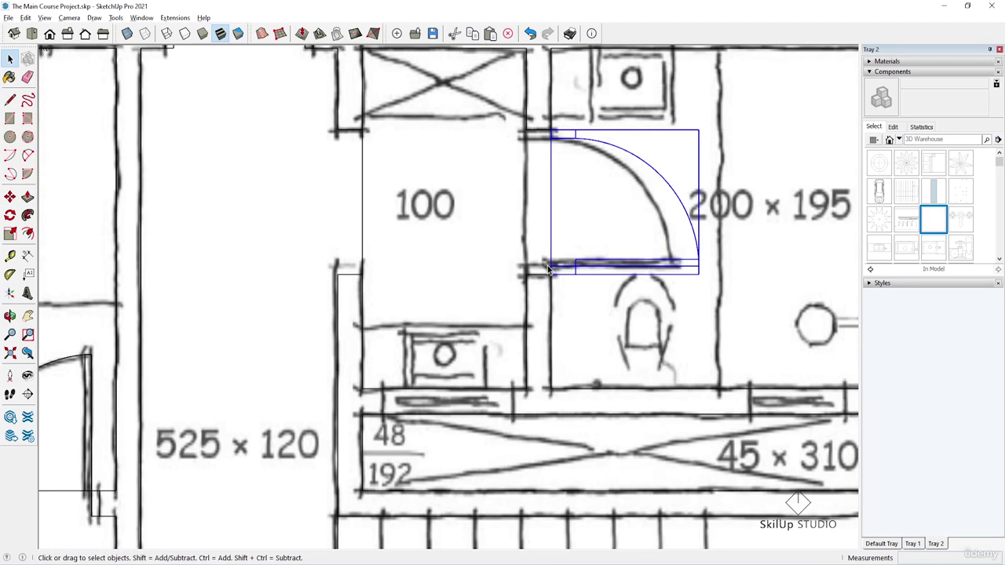
Move the bathroom door 15 cm from its lower corner to the opposite wall face so it fits the doorway
key(m)
click(551, 273)
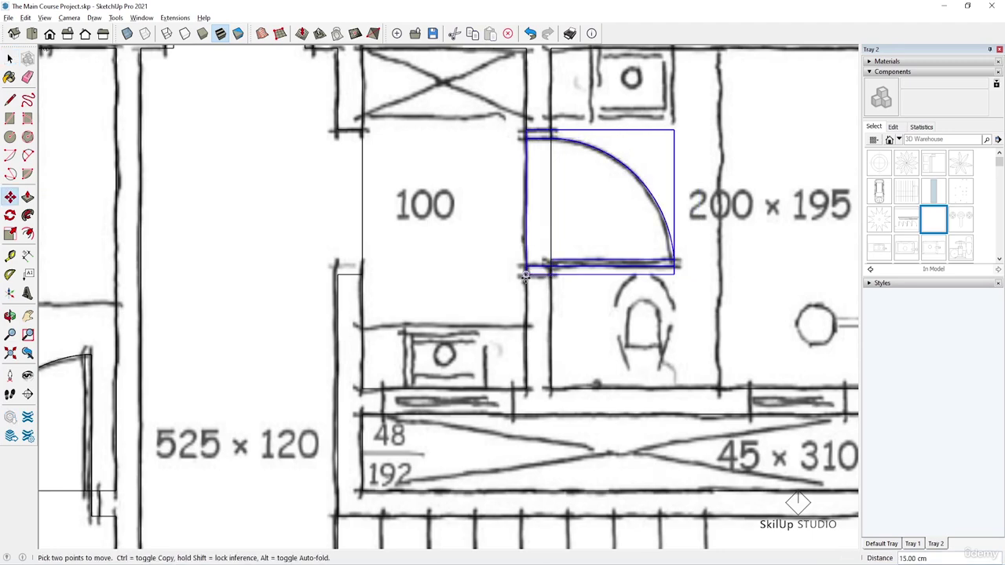
click(526, 273)
key(space)
scroll(537, 285, down, 2)
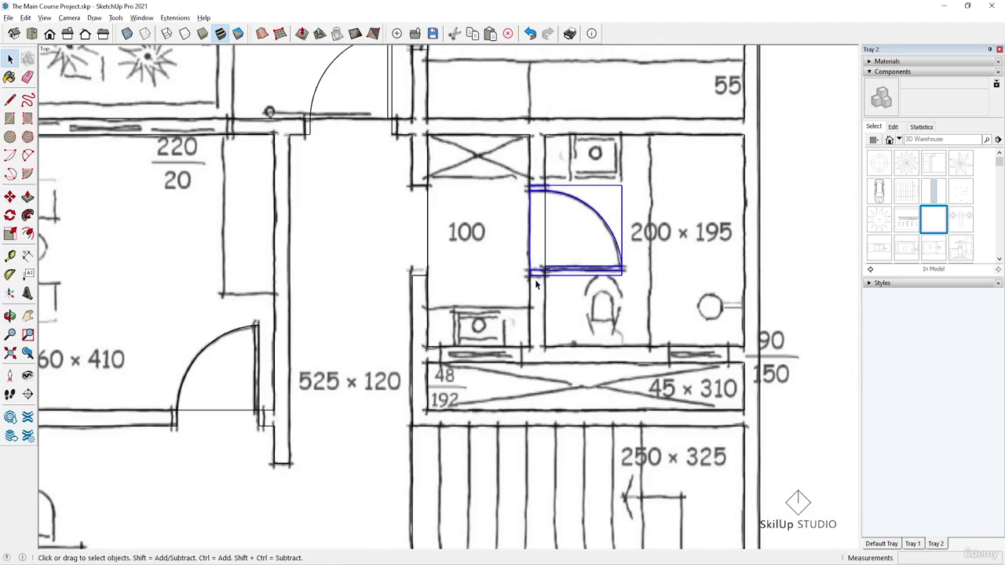
click(548, 234)
Copy the long three-panel sliding door block and place it at the lower jamb of the opening between the 285 × 445 area and the sitting room
scroll(549, 234, down, 5)
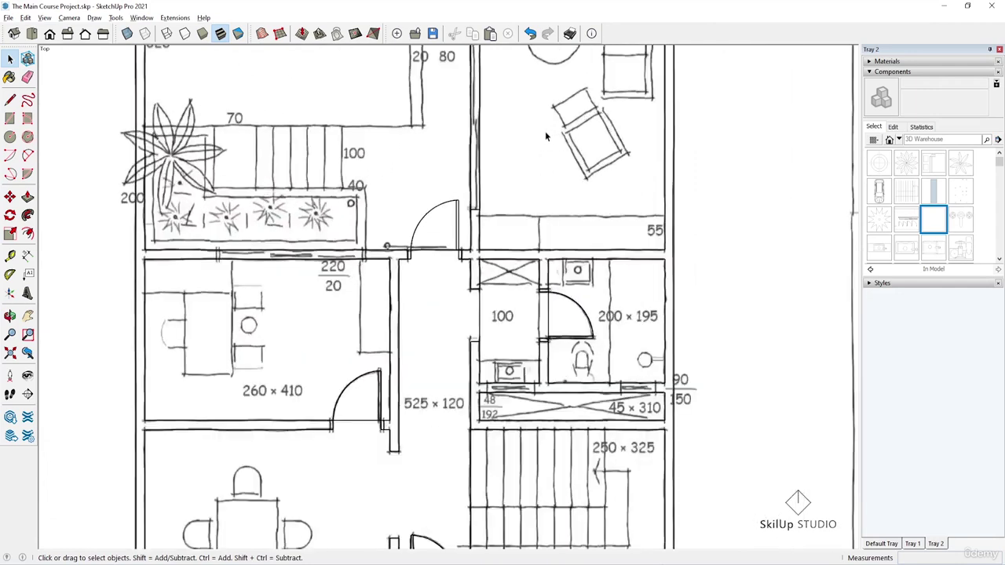
scroll(581, 296, down, 1)
shift+middle_drag(582, 295, 735, 254)
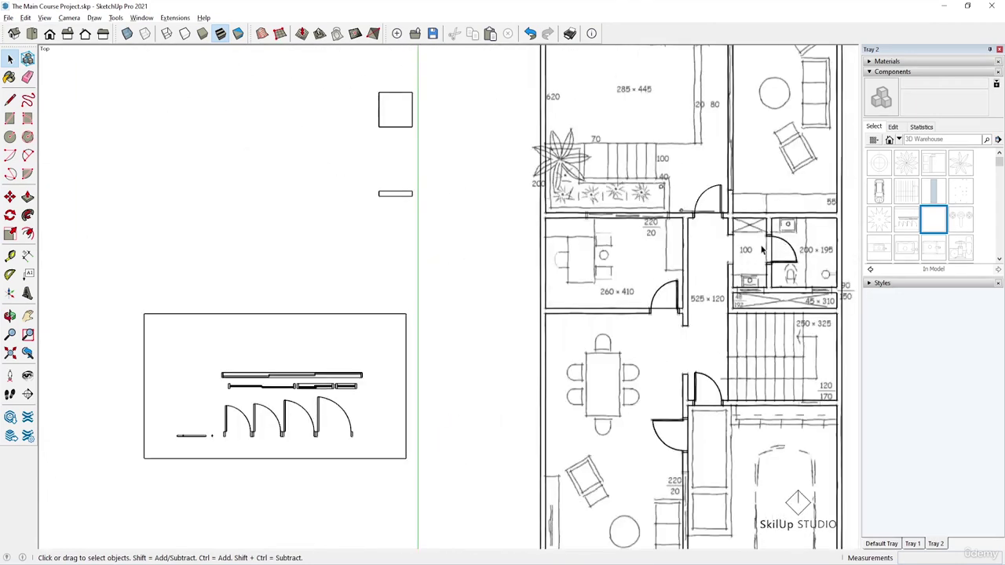
click(319, 377)
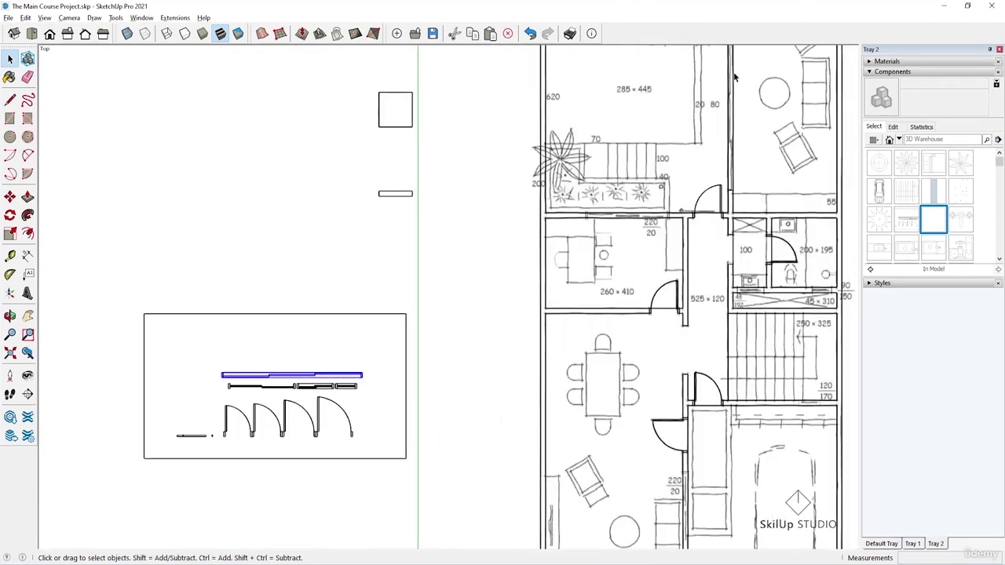
scroll(307, 384, up, 2)
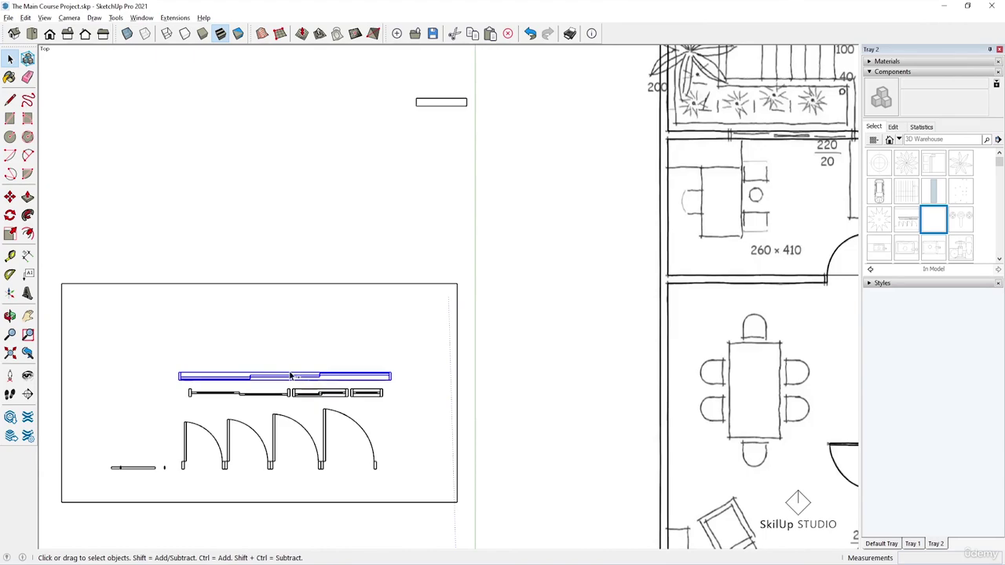
scroll(346, 382, down, 5)
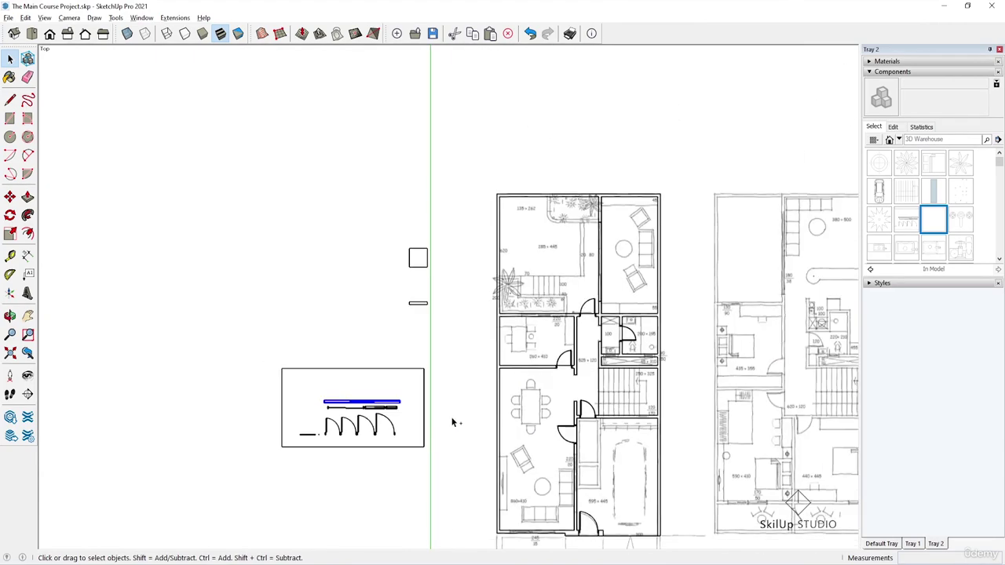
key(ctrl+v)
scroll(591, 241, up, 5)
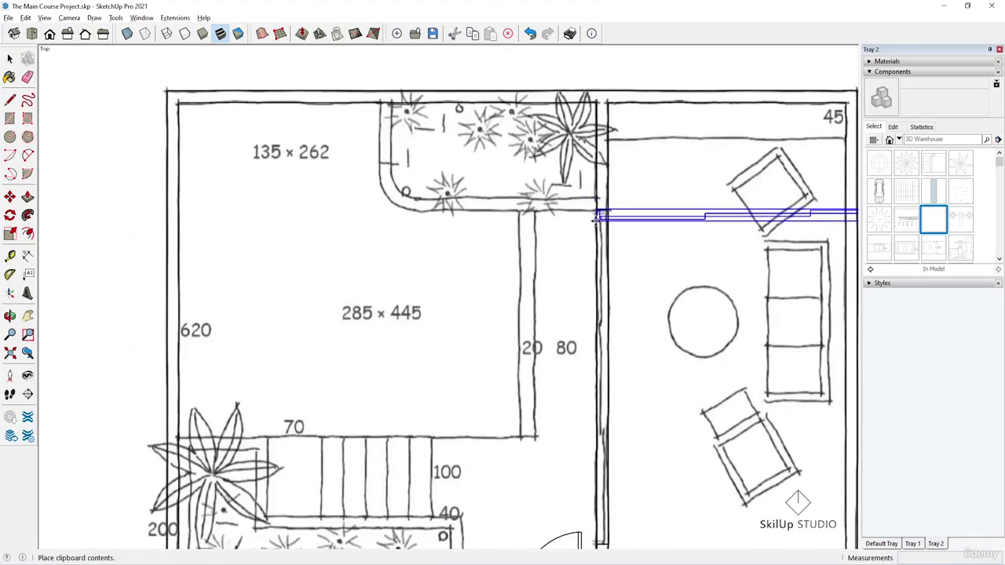
scroll(591, 237, up, 2)
scroll(591, 238, down, 2)
scroll(585, 496, up, 4)
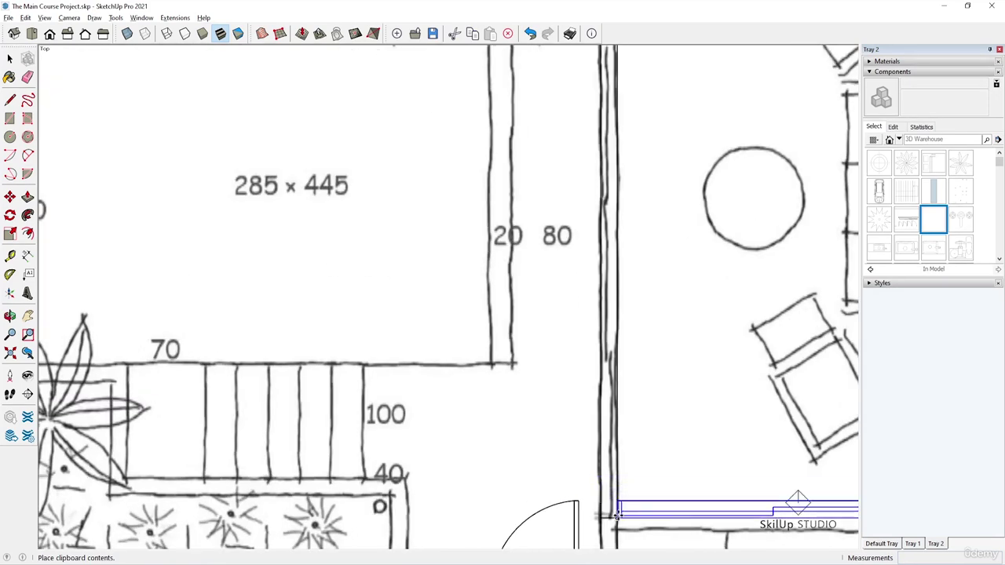
click(589, 496)
Rotate the sliding door 90° about its jamb corner so it fills the opening along the vertical wall
key(q)
scroll(593, 496, up, 1)
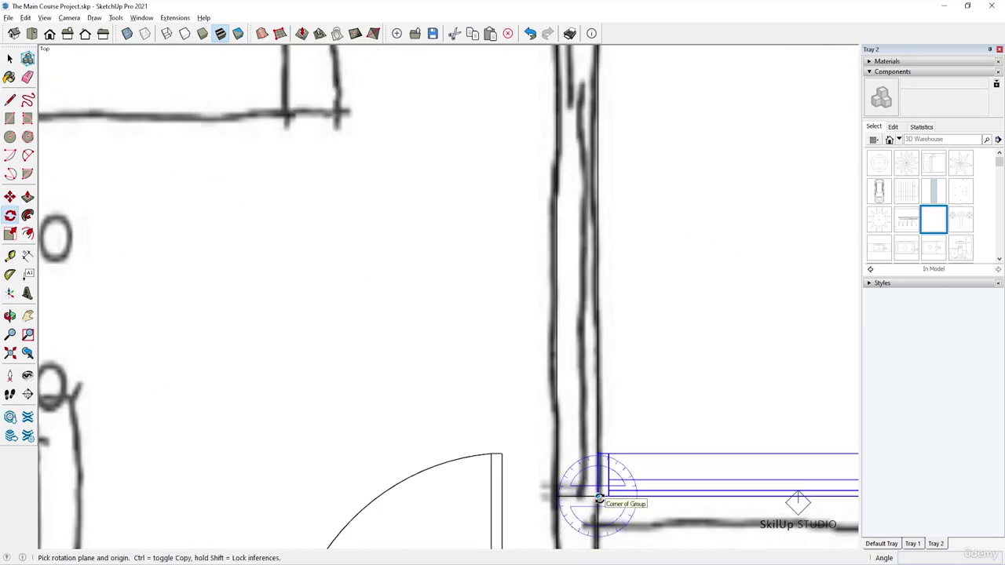
click(598, 496)
click(606, 496)
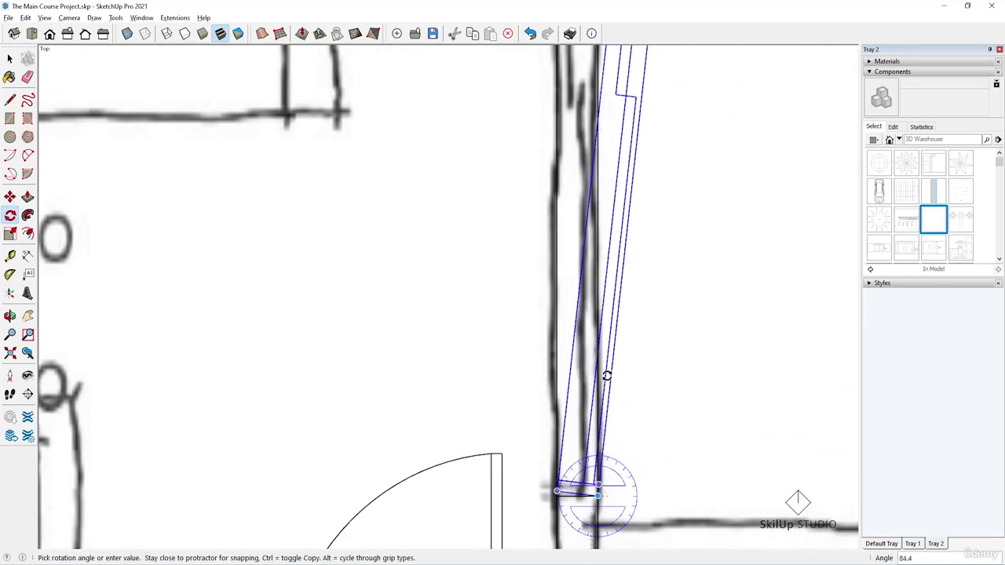
click(598, 333)
key(space)
scroll(598, 334, down, 10)
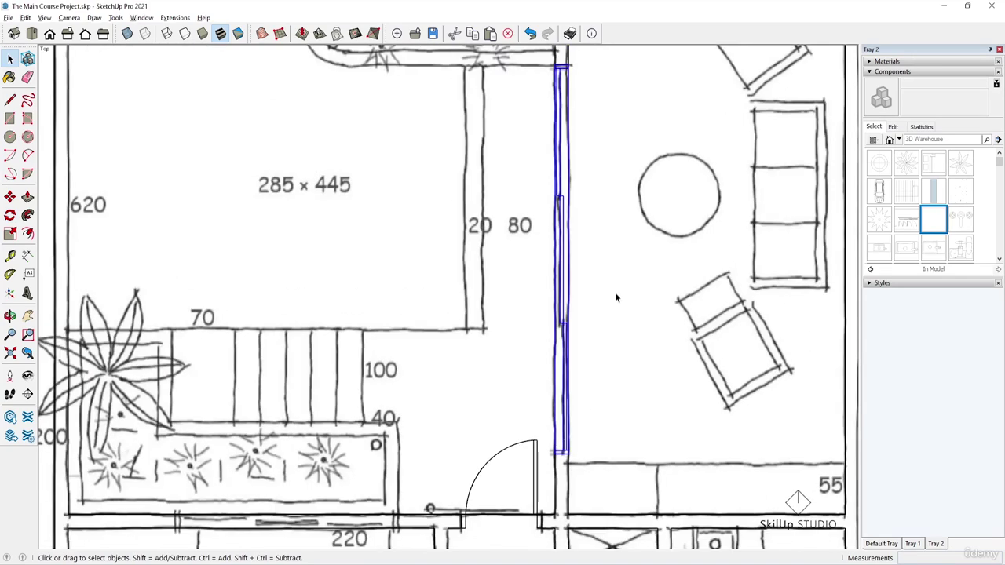
Draw a 4 × 4 cm square on the garage floor below the 595 × 445 label
scroll(531, 340, up, 3)
scroll(609, 436, up, 5)
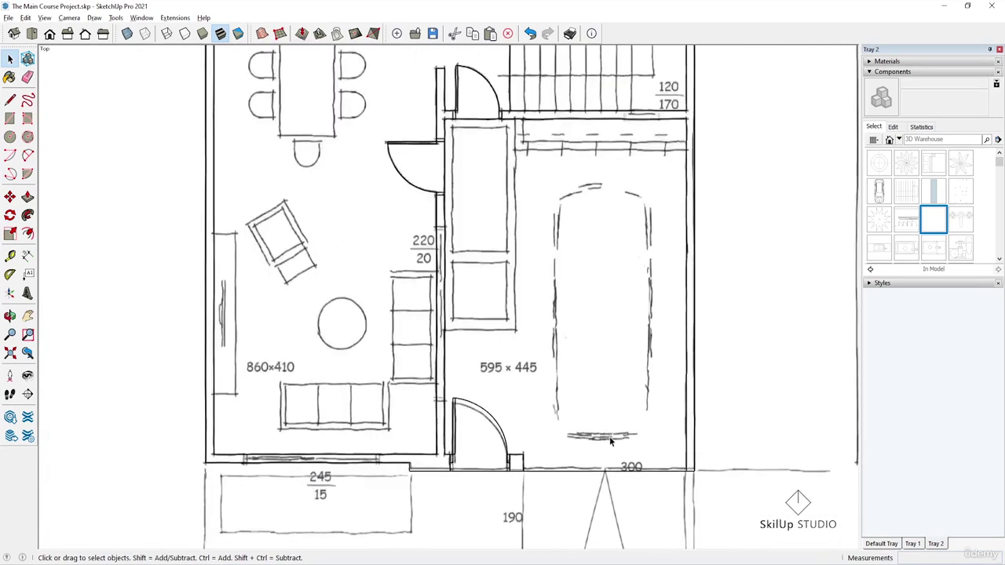
scroll(549, 483, up, 2)
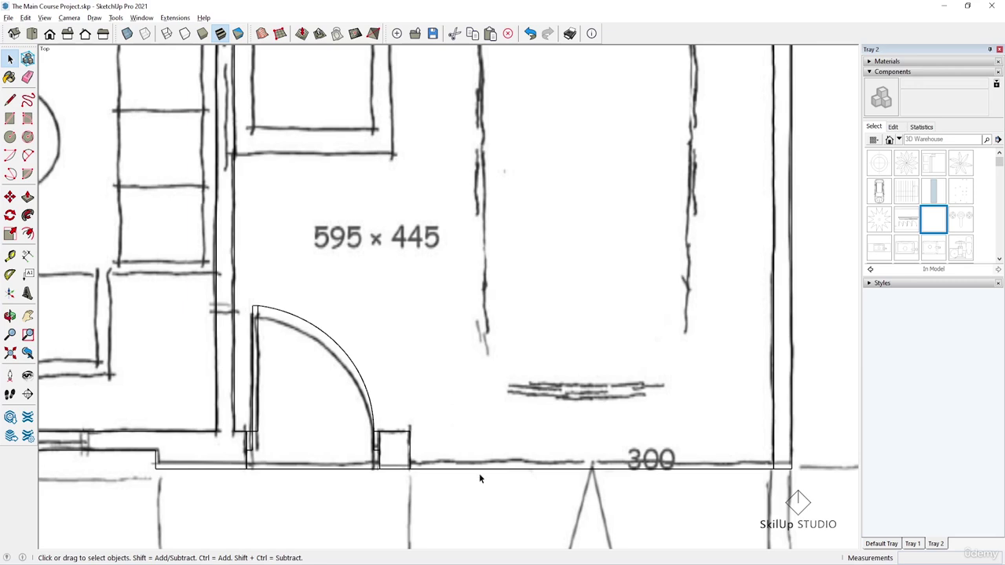
key(r)
click(397, 284)
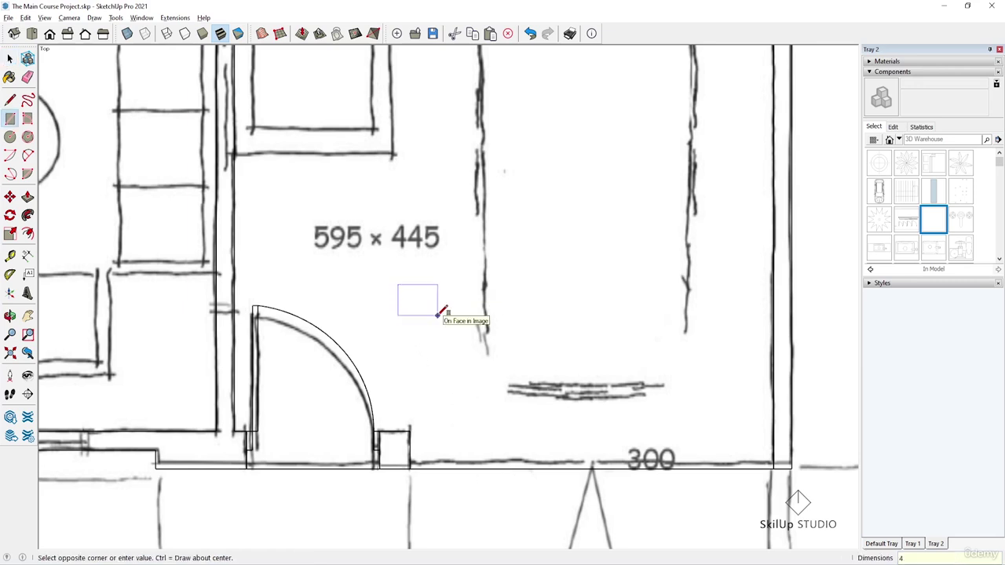
text(4,4)
key(Return)
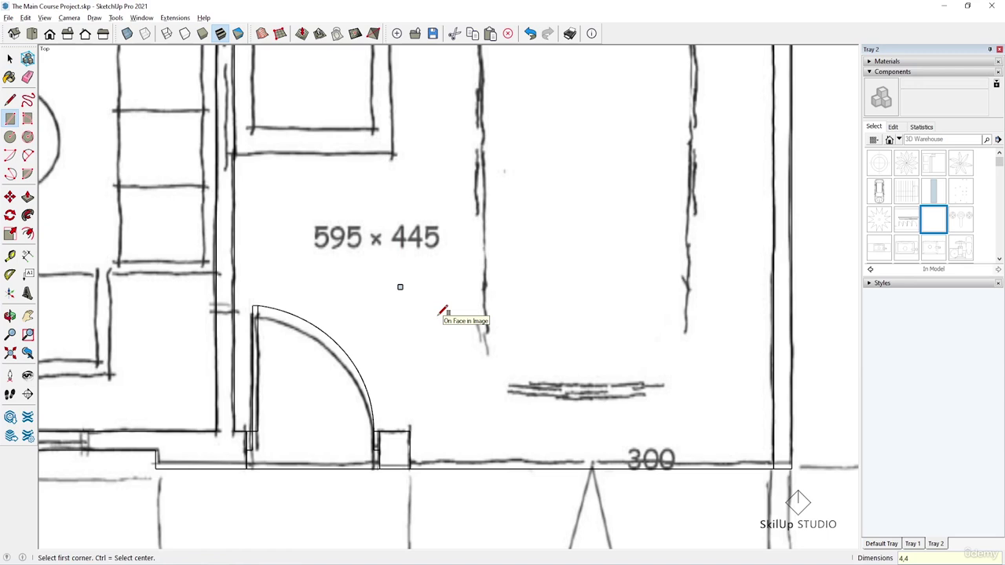
key(space)
scroll(413, 276, up, 5)
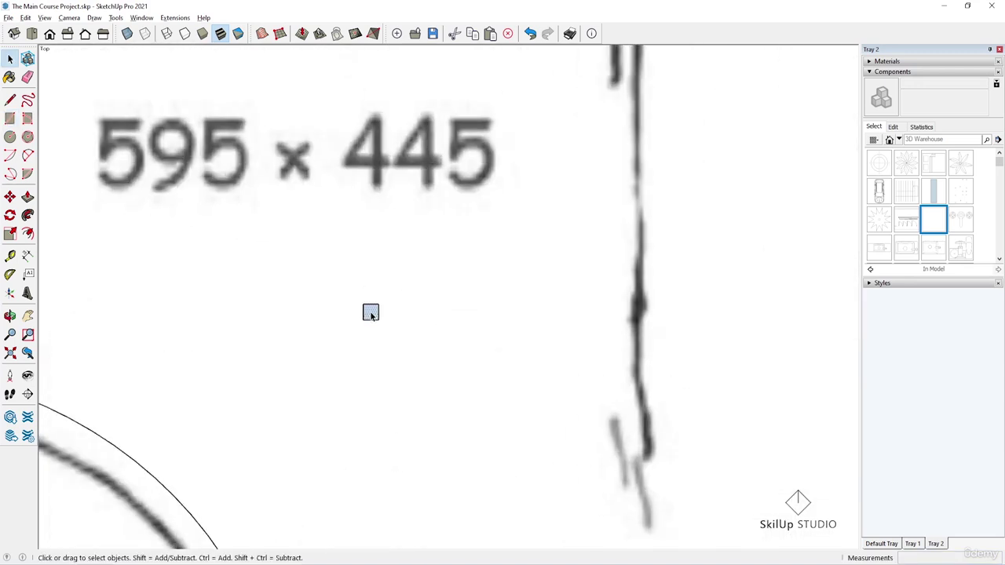
Copy the small square below the 595 × 445 label from its corner and place the duplicate flush against its right edge
click(370, 332)
scroll(363, 308, down, 2)
scroll(378, 290, up, 2)
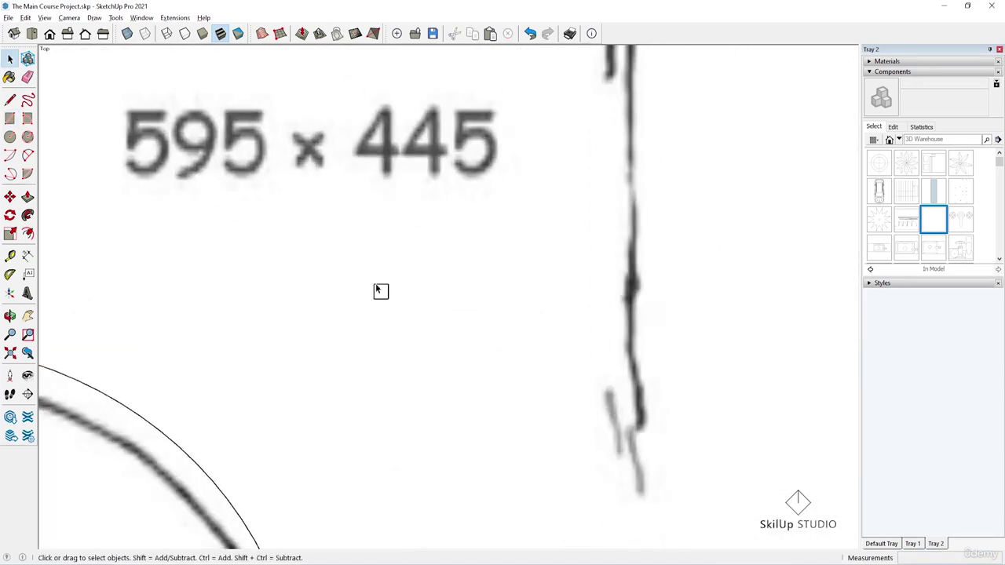
click(378, 291)
key(m)
scroll(375, 286, up, 2)
key(ctrl)
click(374, 283)
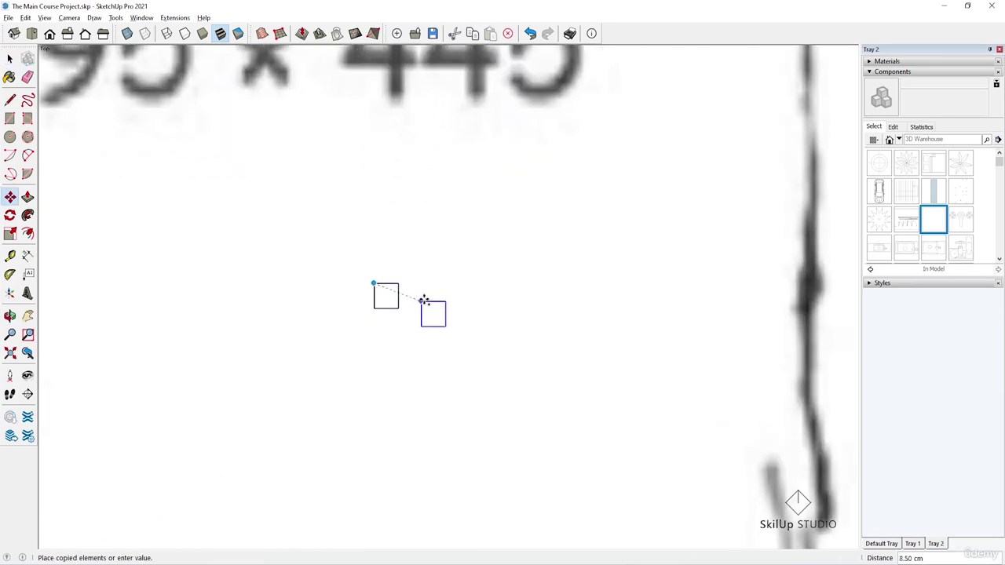
click(399, 284)
scroll(417, 236, down, 3)
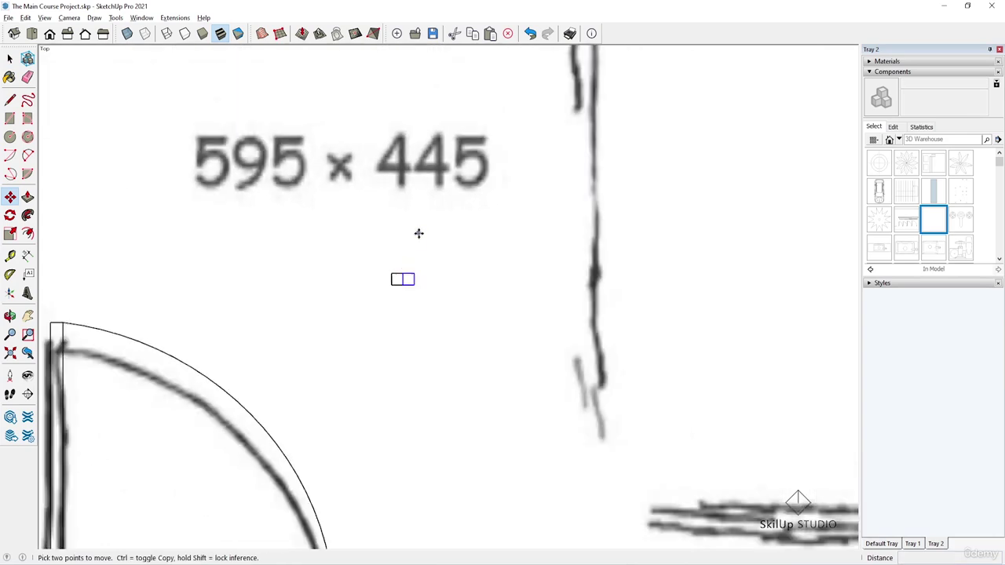
Scale the duplicated square horizontally to 146 cm to form the first long garage door panel
key(s)
scroll(420, 272, up, 3)
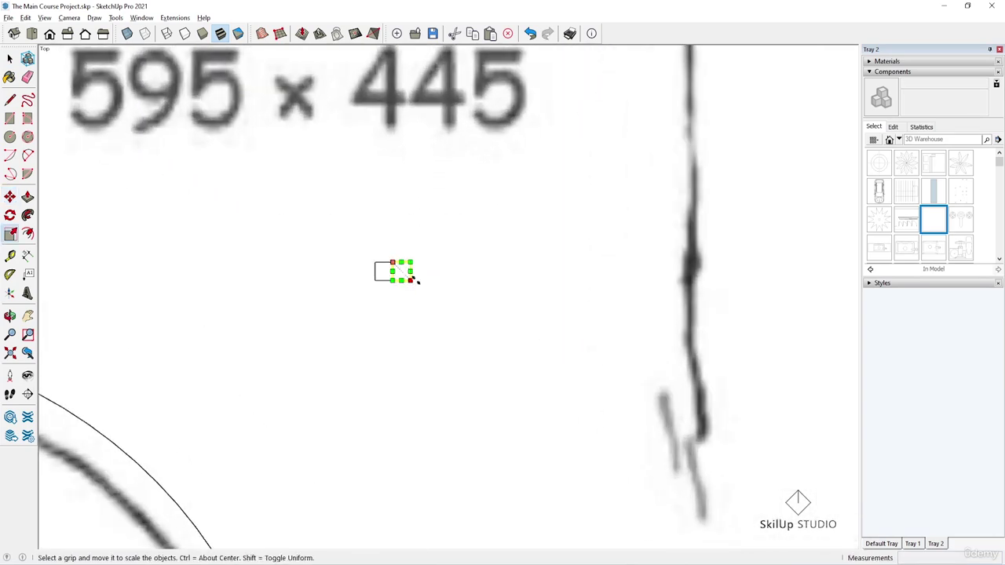
click(407, 268)
scroll(399, 267, down, 6)
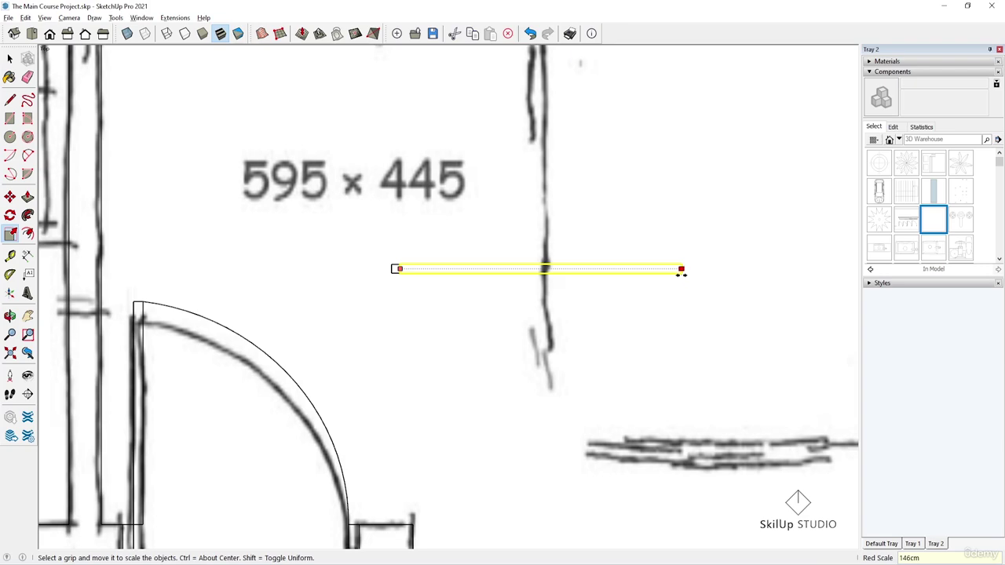
key(Return)
key(space)
Copy the end square and long panel together along the red axis, starting the copy at the panel's far end
drag(440, 243, 726, 344)
scroll(552, 287, down, 2)
scroll(679, 252, up, 2)
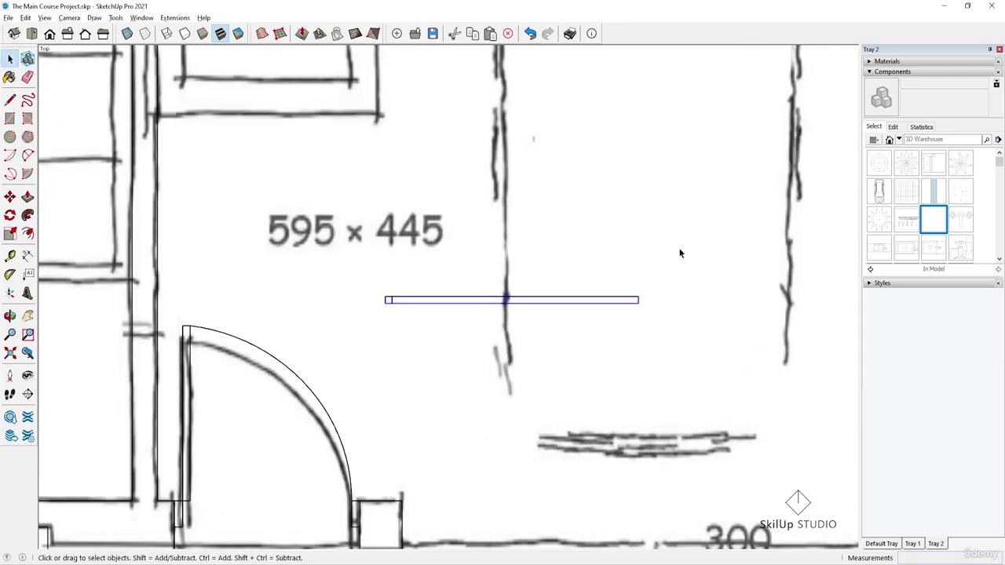
key(m)
scroll(343, 295, up, 3)
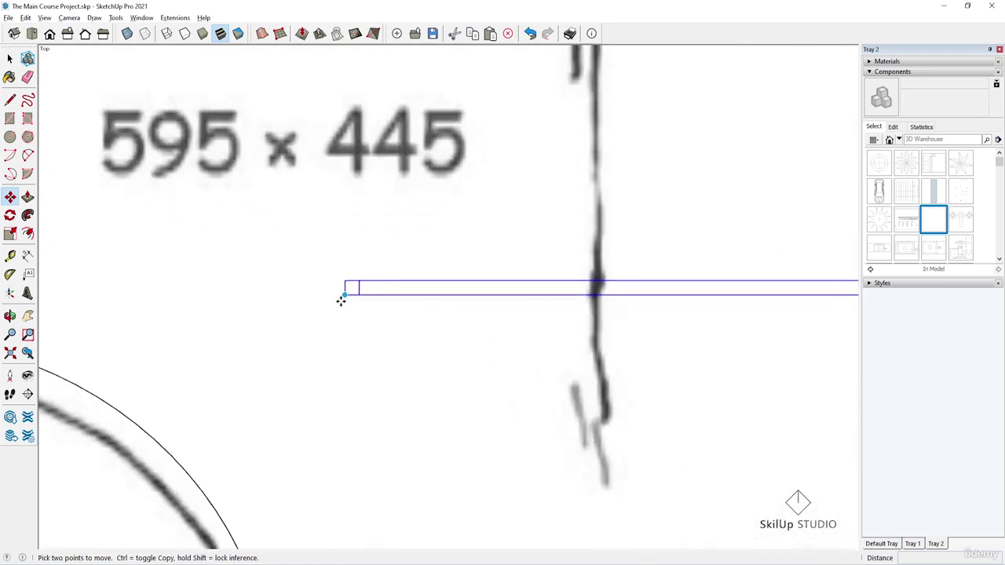
key(ctrl)
click(346, 294)
scroll(373, 291, down, 3)
scroll(667, 288, up, 2)
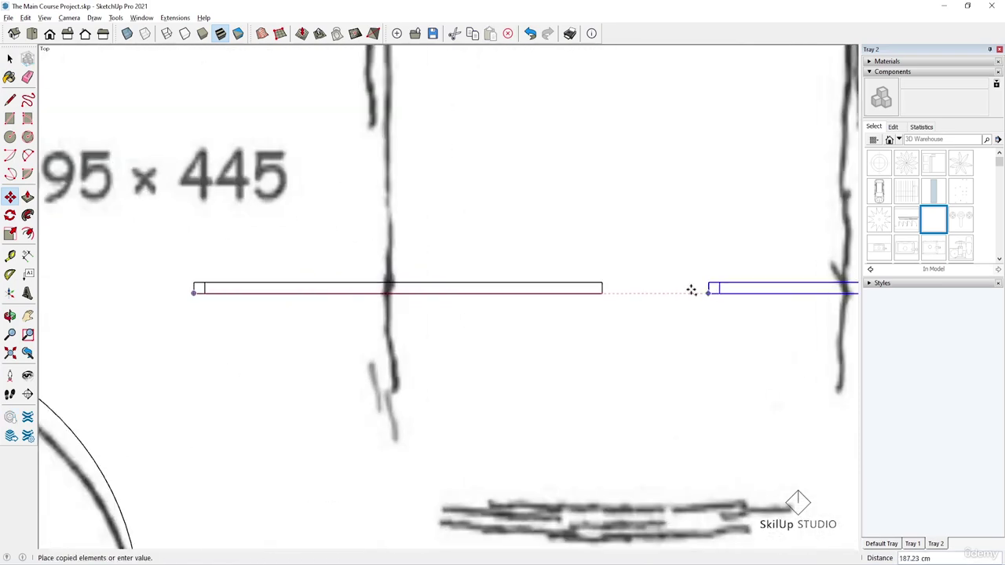
scroll(628, 290, up, 1)
click(588, 288)
scroll(534, 298, down, 3)
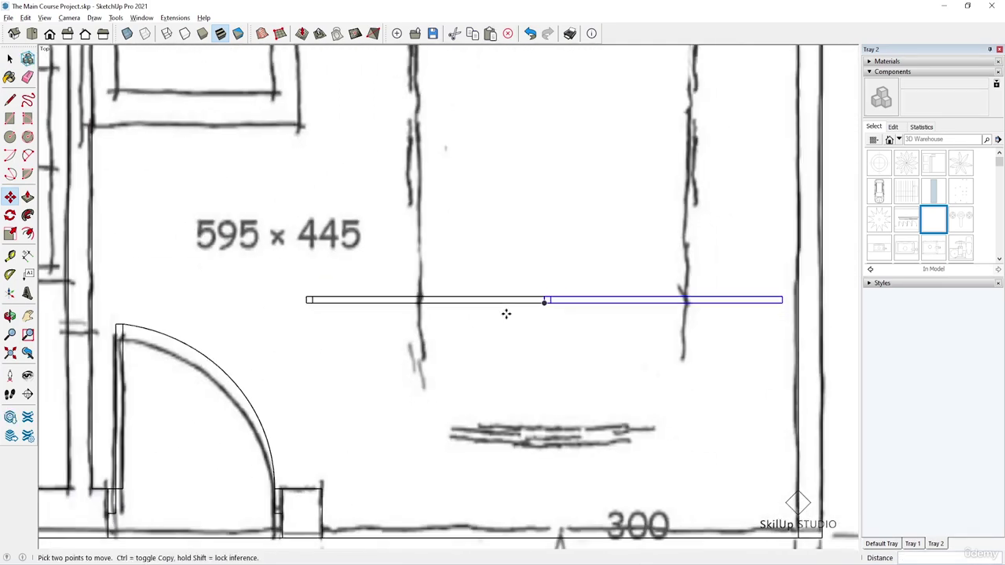
Mirror the copied square and panel with a red scale of -1 about their center so the square sits at the outer end
key(s)
scroll(758, 303, up, 4)
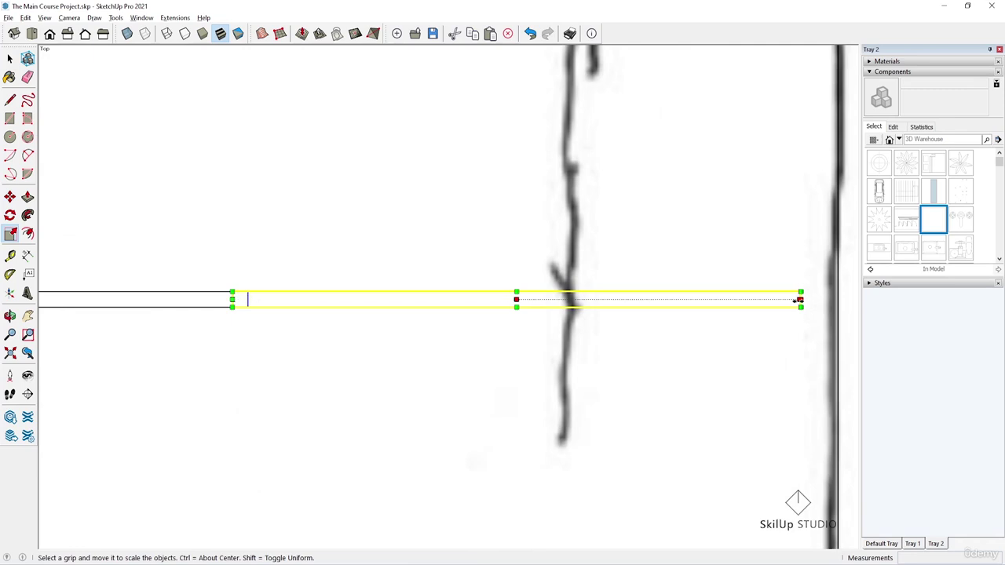
click(799, 299)
key(ctrl)
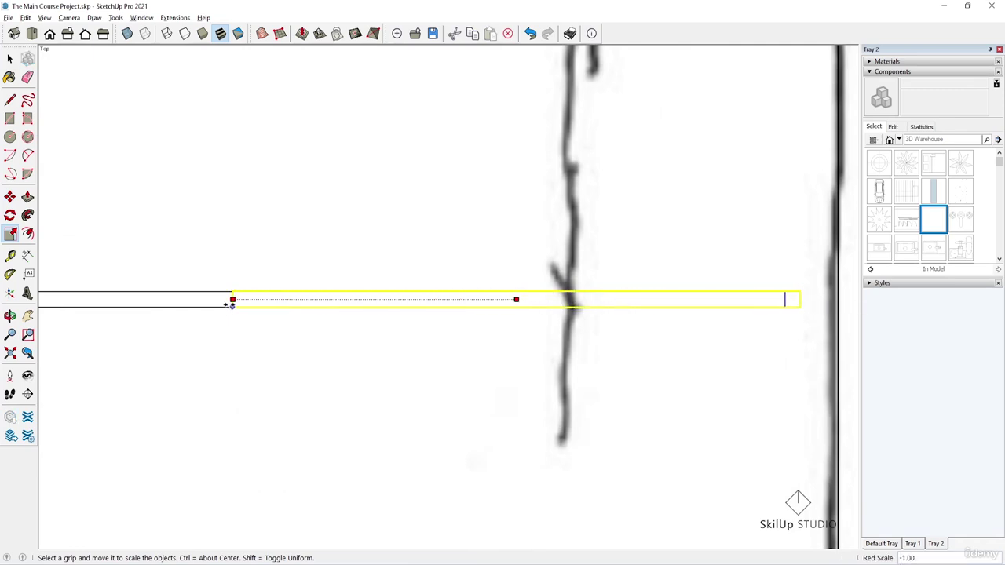
click(230, 299)
key(space)
scroll(298, 314, down, 2)
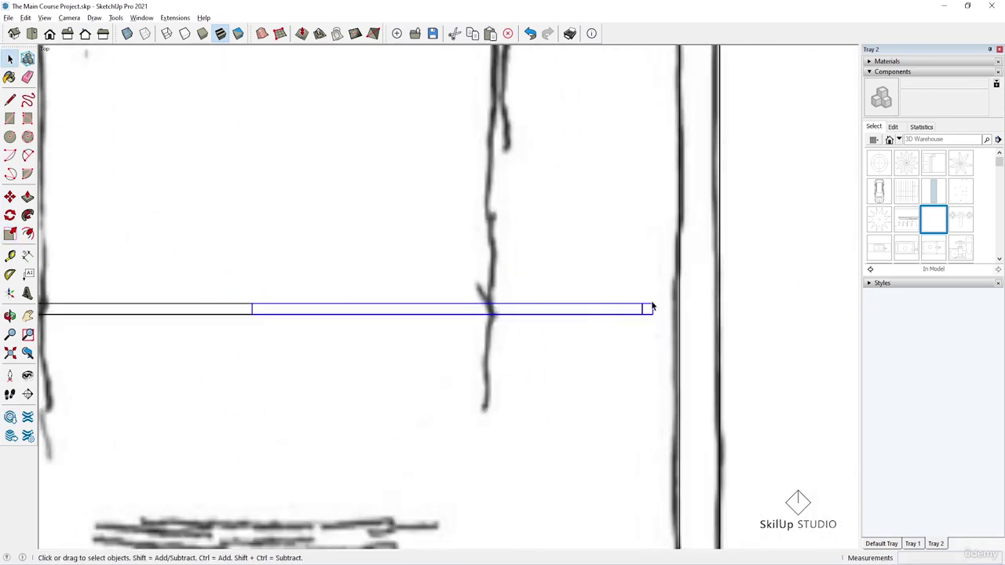
click(653, 306)
scroll(652, 306, down, 2)
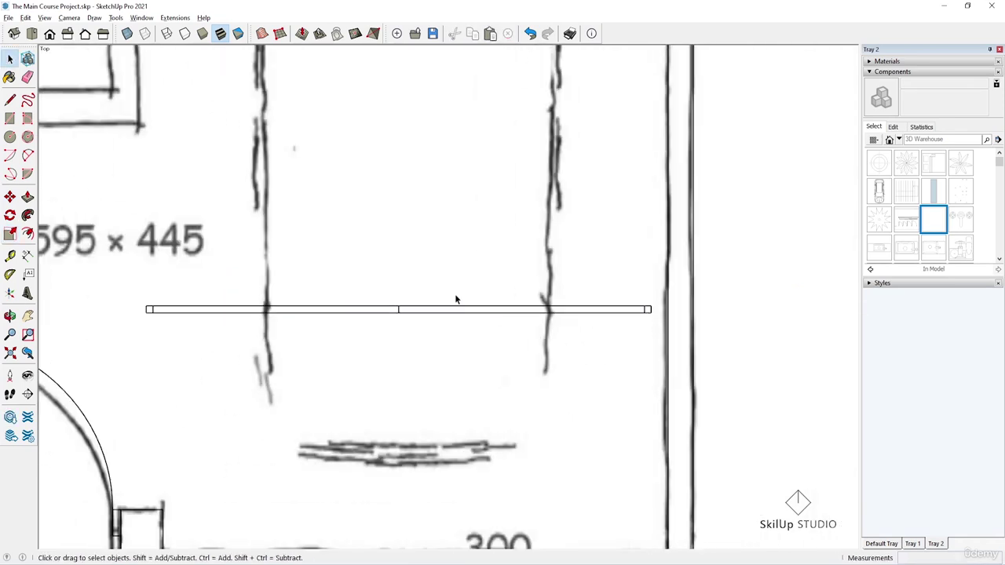
Select both end squares and scale them along the green axis to a depth of 8 cm
click(252, 309)
scroll(259, 314, up, 3)
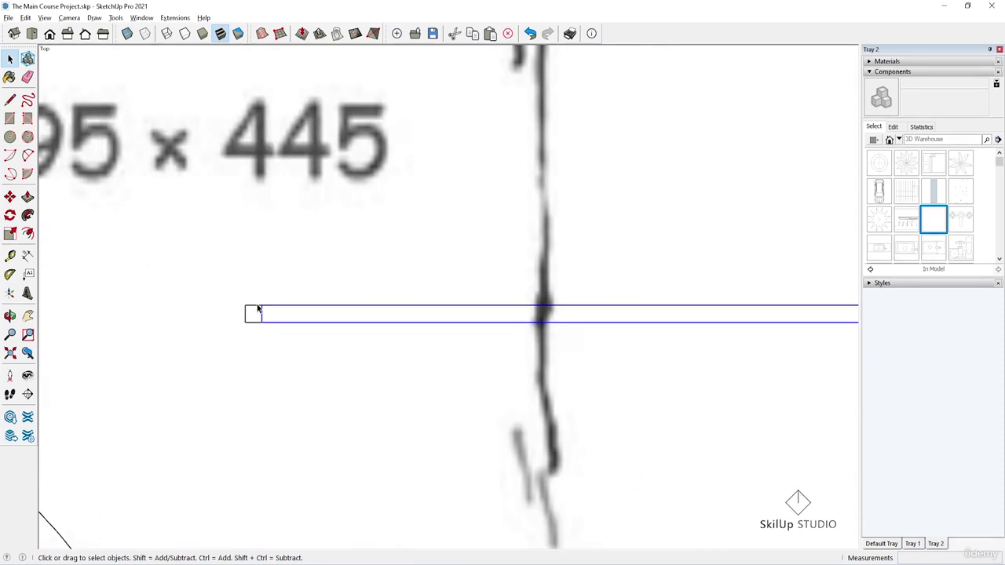
click(258, 309)
click(259, 311)
scroll(171, 321, down, 4)
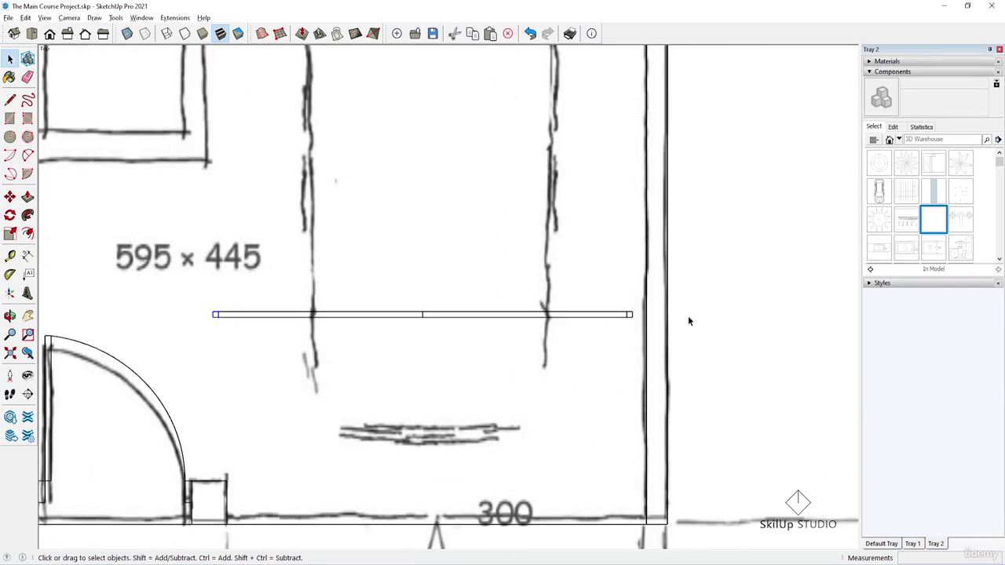
scroll(616, 316, up, 2)
scroll(618, 320, down, 2)
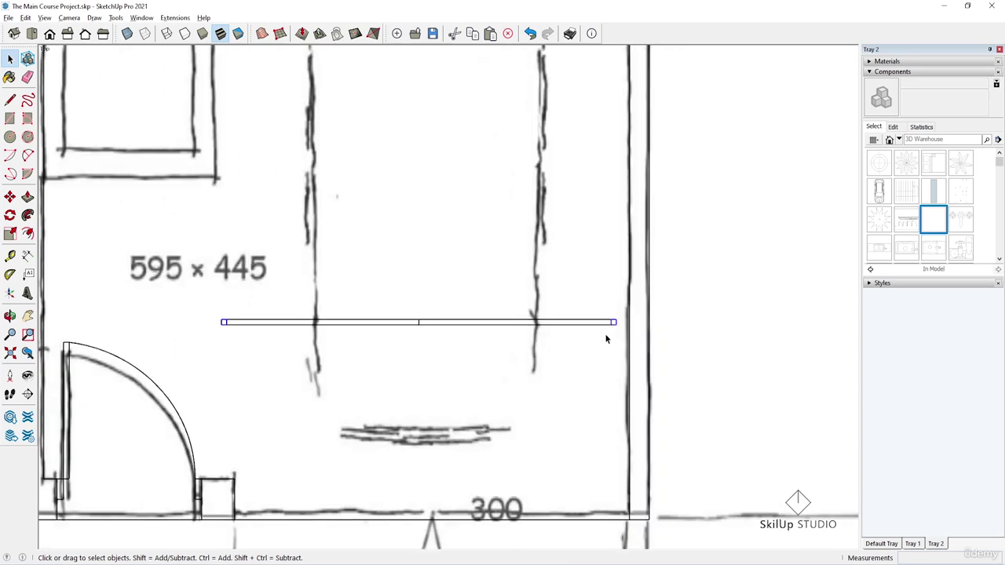
scroll(606, 339, up, 4)
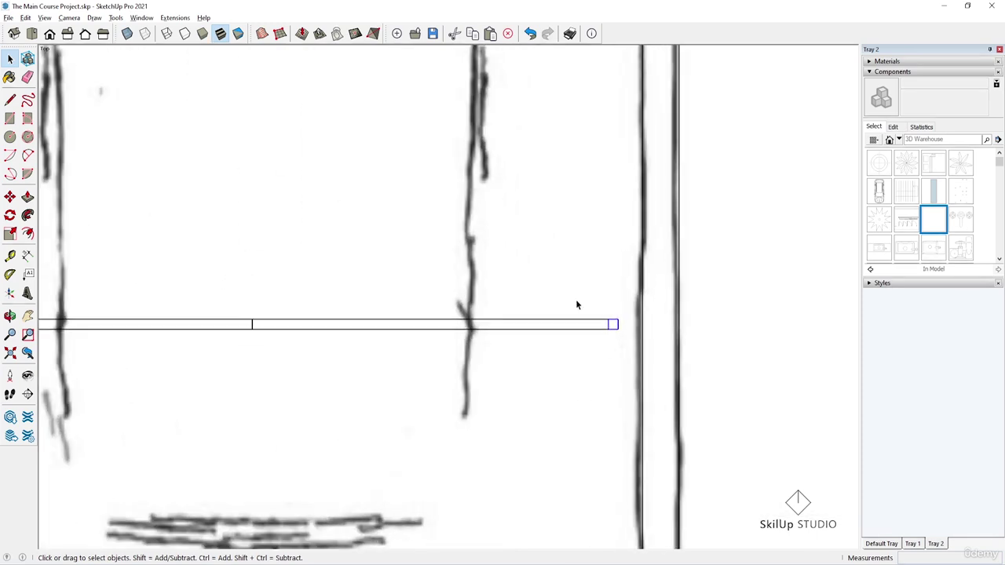
key(s)
scroll(581, 303, down, 2)
scroll(314, 265, up, 3)
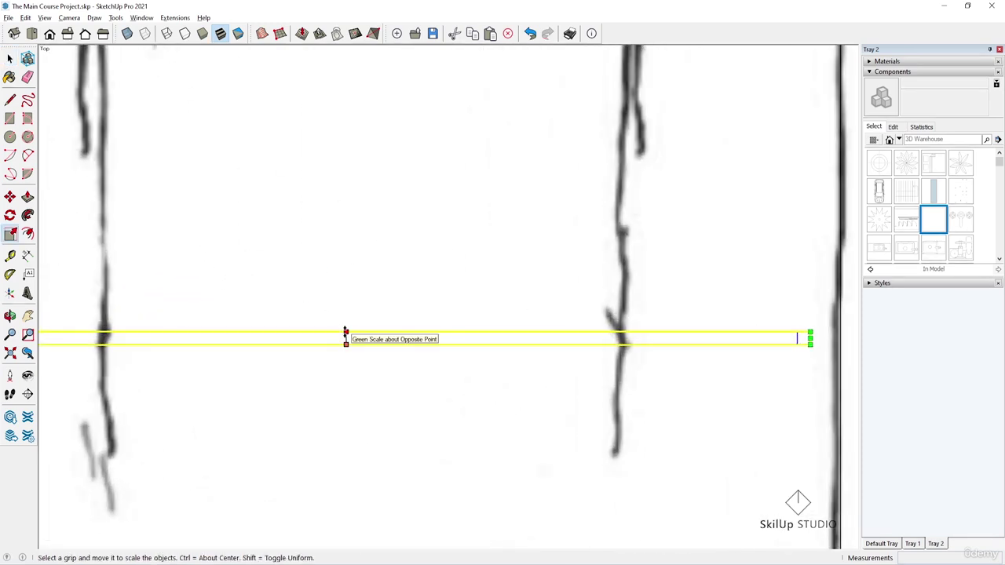
drag(346, 331, 367, 309)
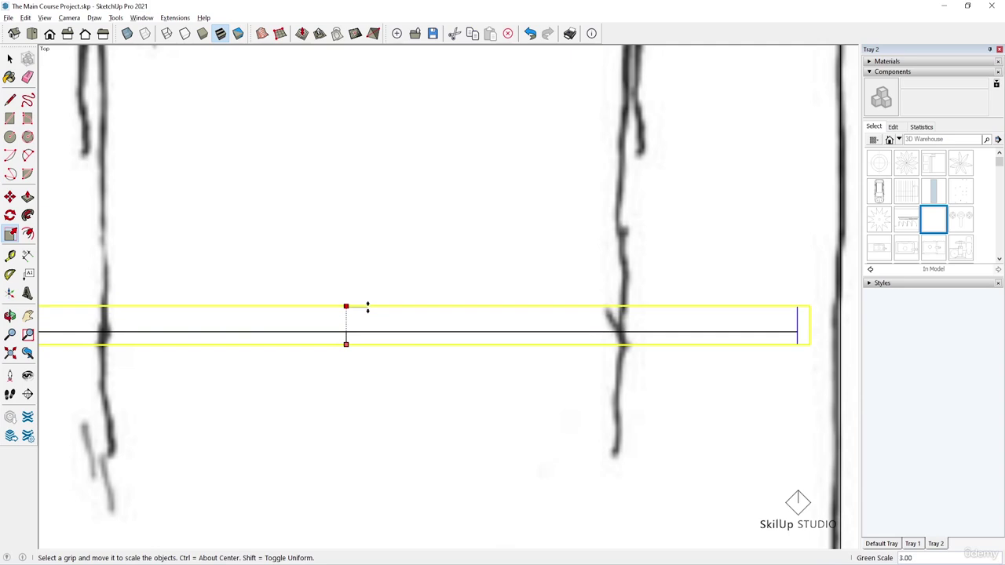
text(m)
key(Return)
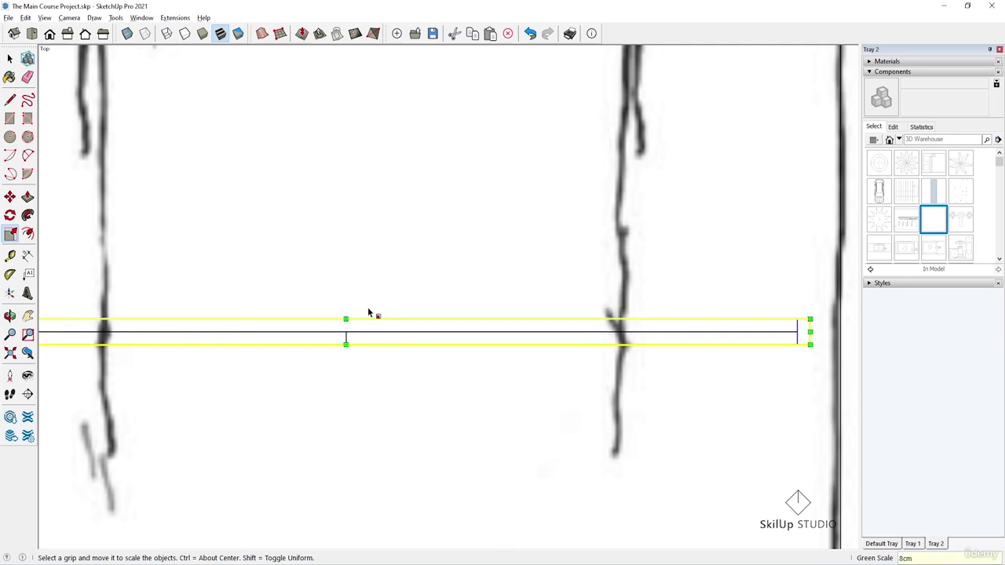
key(space)
scroll(453, 241, down, 4)
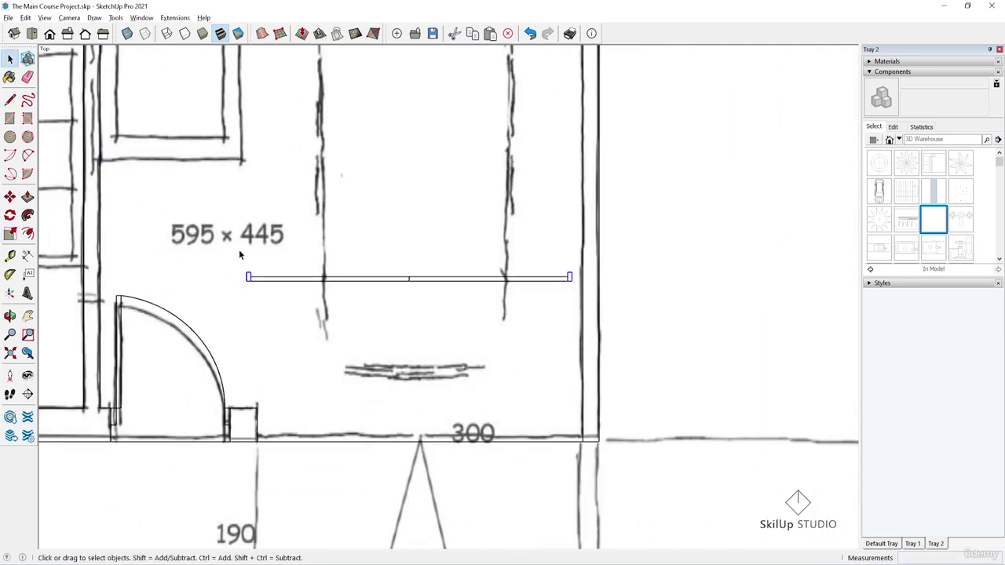
Combine both end posts and both long panels into one component with a garage definition name
drag(241, 252, 575, 303)
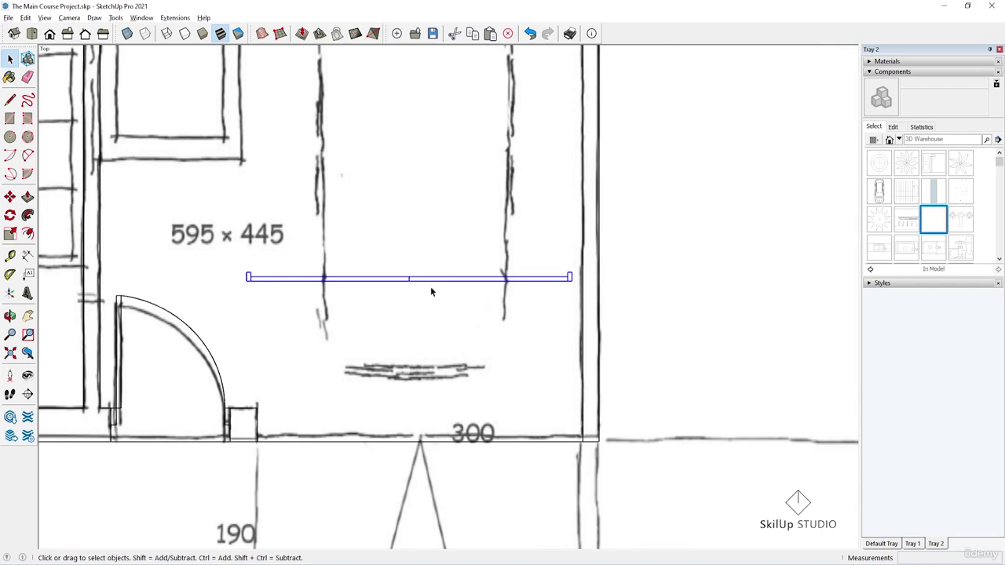
key(g)
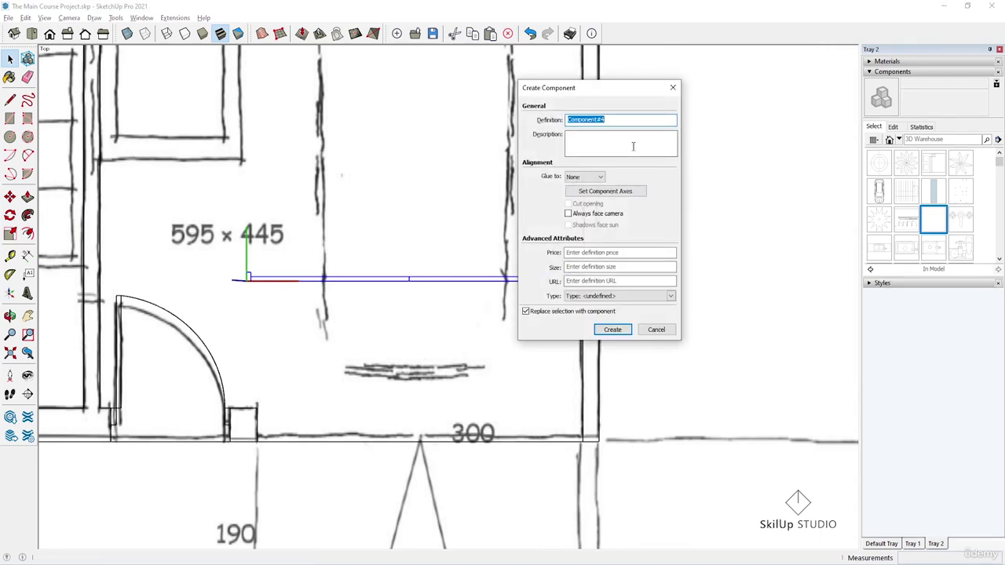
text(s)
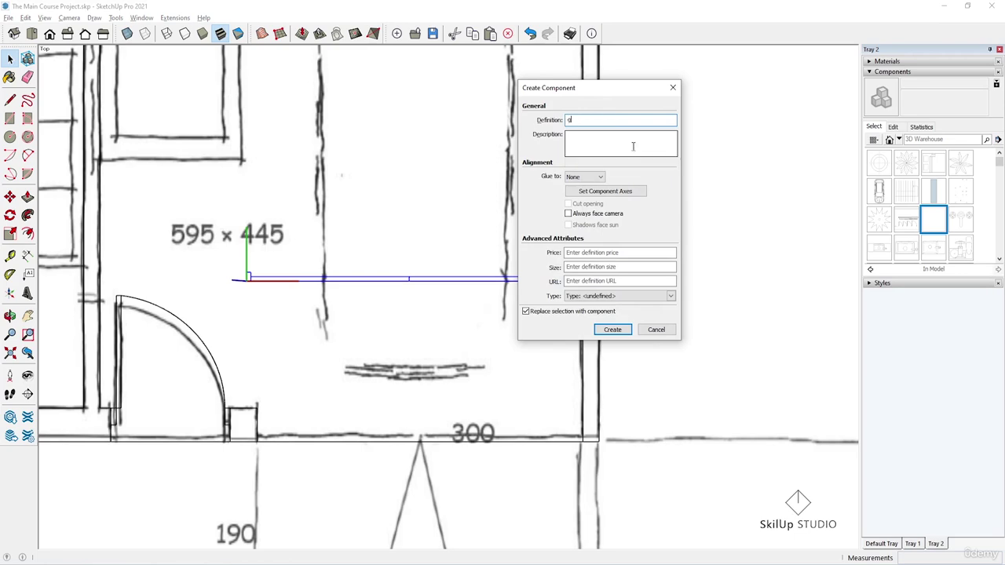
text(arge)
key(Return)
Move the garage door component into the front wall opening, snapping its lower-left corner to the wall corner beside the entrance door
key(m)
scroll(263, 270, up, 3)
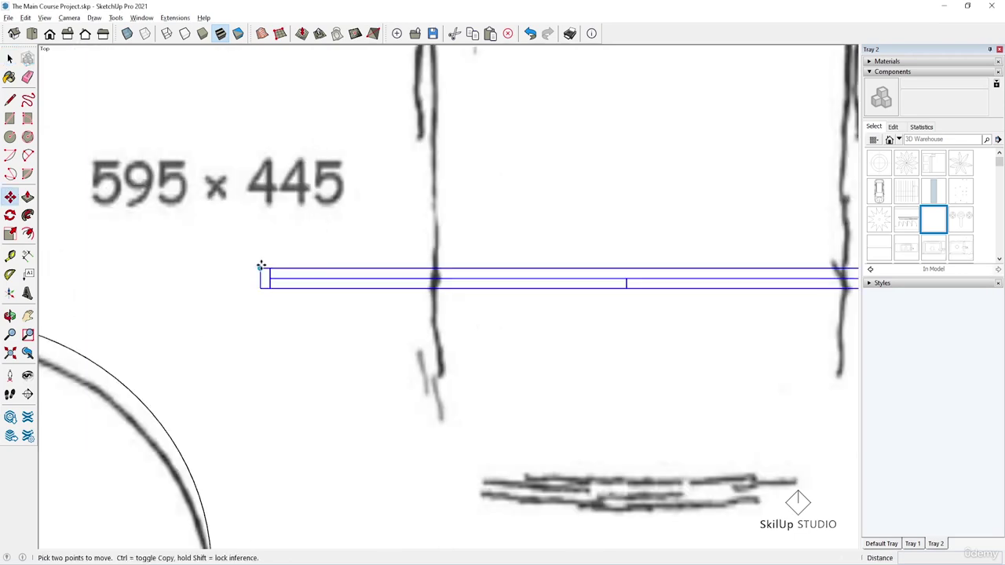
scroll(267, 257, down, 2)
click(266, 256)
scroll(267, 404, up, 4)
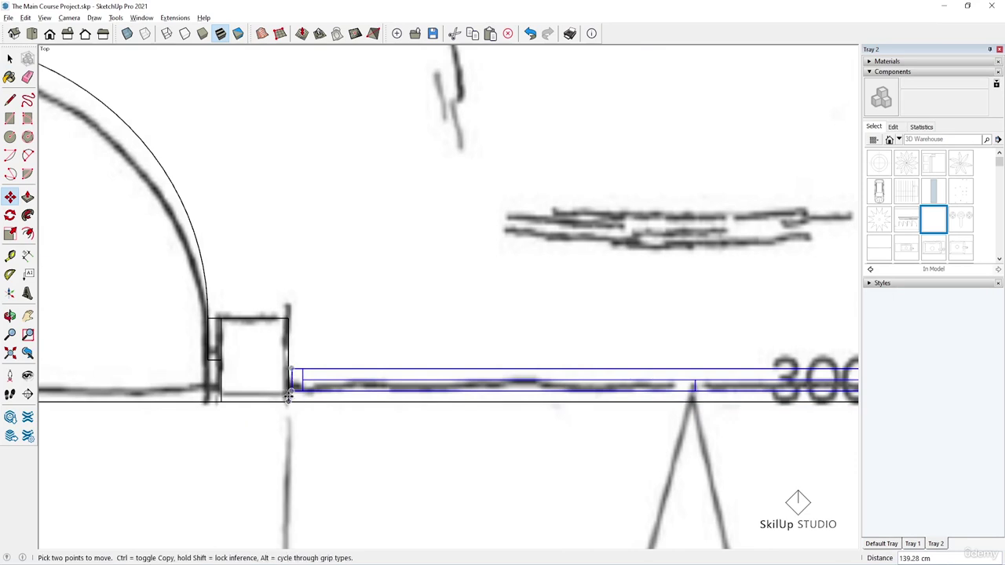
click(291, 369)
scroll(289, 399, up, 2)
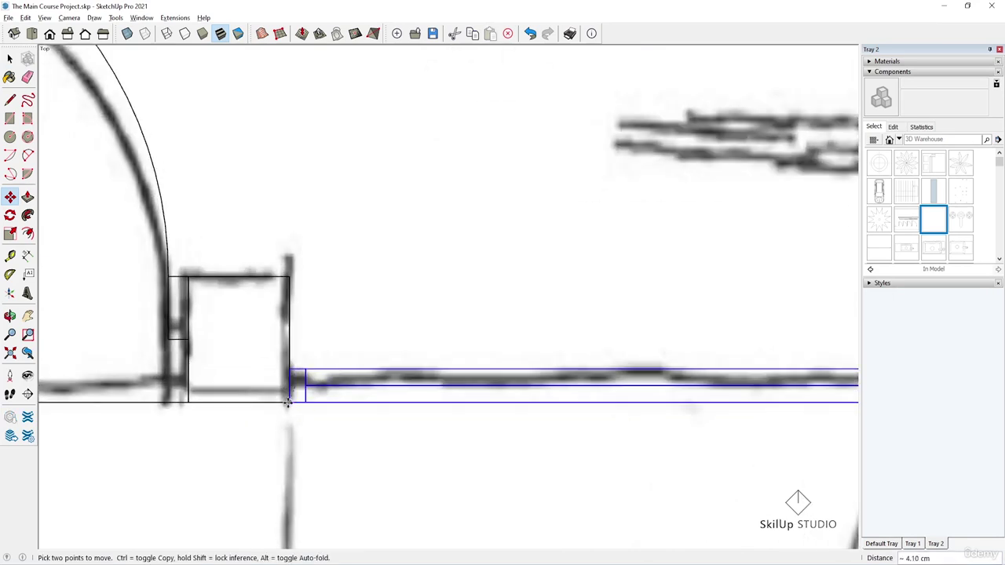
scroll(285, 401, up, 2)
click(285, 402)
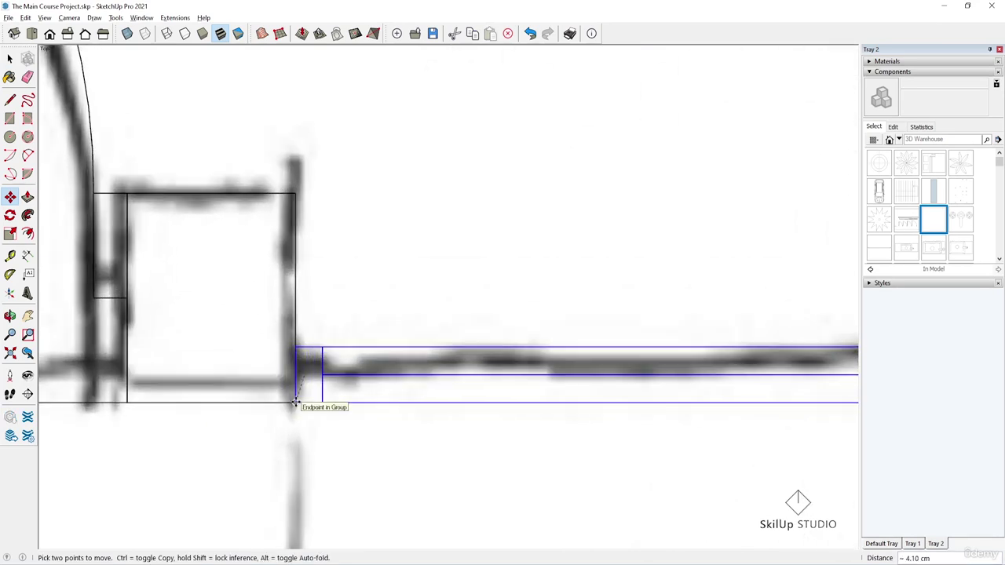
key(space)
scroll(267, 311, down, 3)
scroll(288, 303, up, 5)
scroll(355, 295, up, 1)
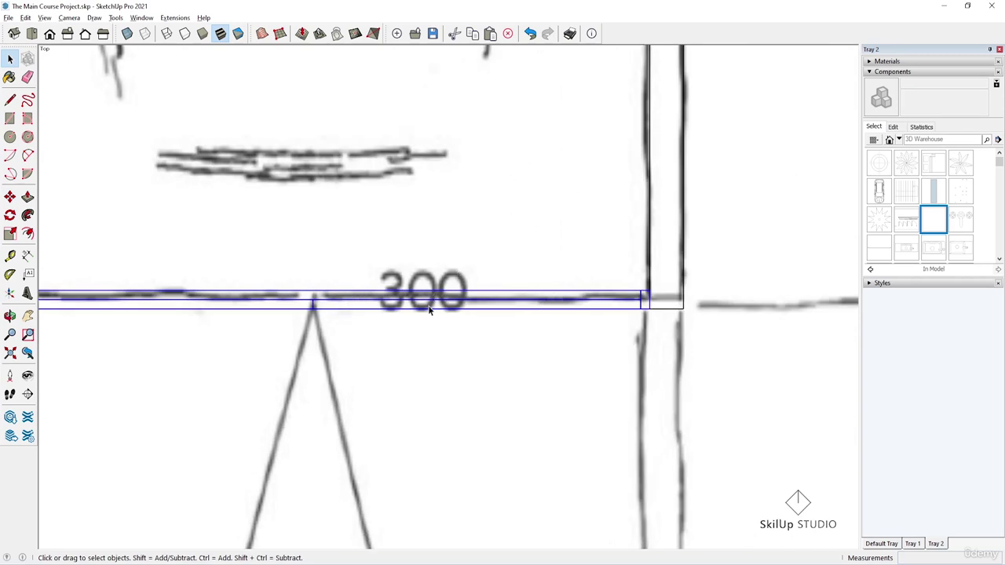
Inside the garage door component, move the right-hand panel up to the inner half of the end post, offsetting it from the other panel
double_click(300, 306)
scroll(298, 318, up, 1)
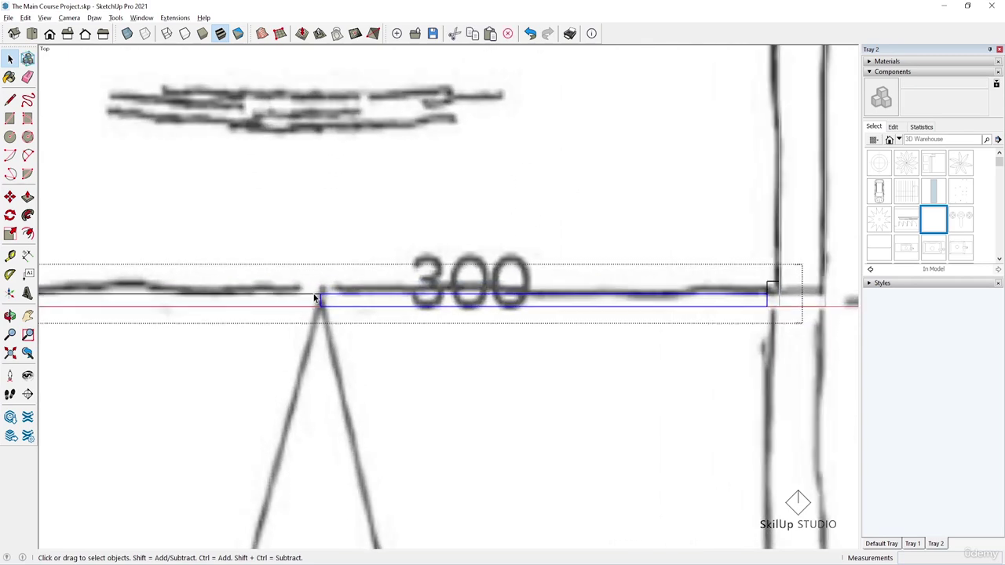
scroll(316, 299, down, 2)
scroll(683, 316, up, 3)
scroll(567, 307, up, 2)
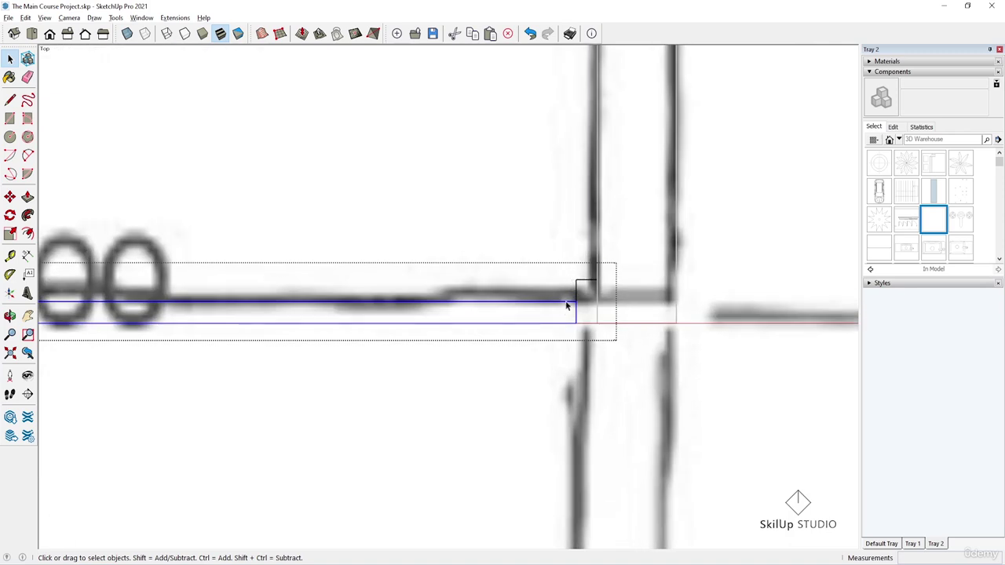
key(m)
click(577, 302)
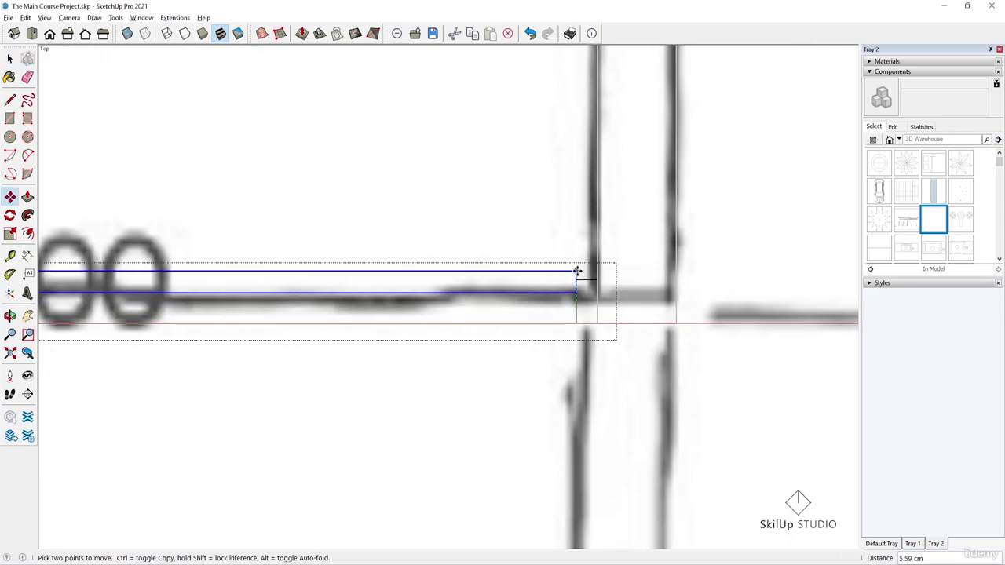
key(space)
scroll(570, 306, down, 1)
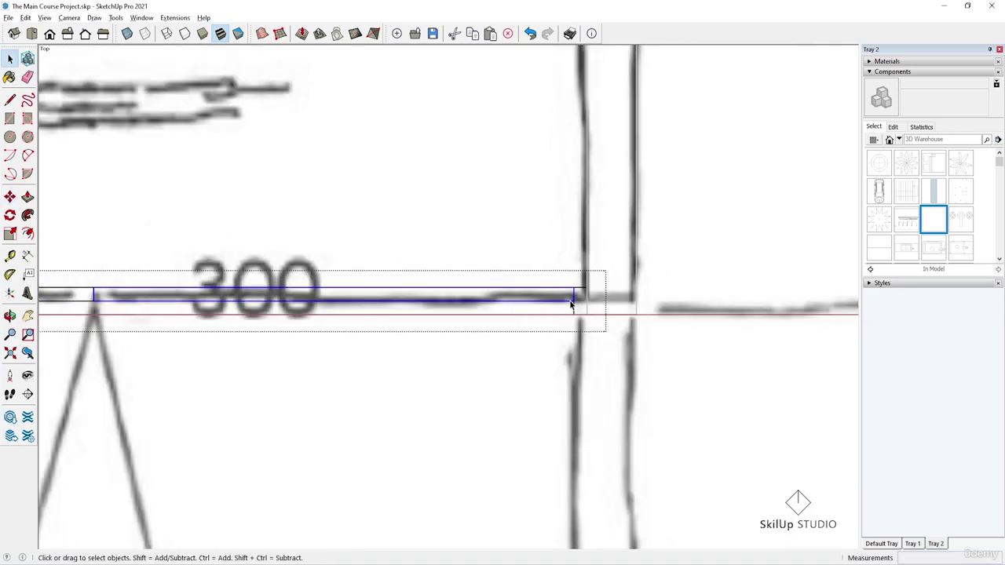
scroll(571, 302, down, 1)
key(q)
scroll(572, 289, up, 3)
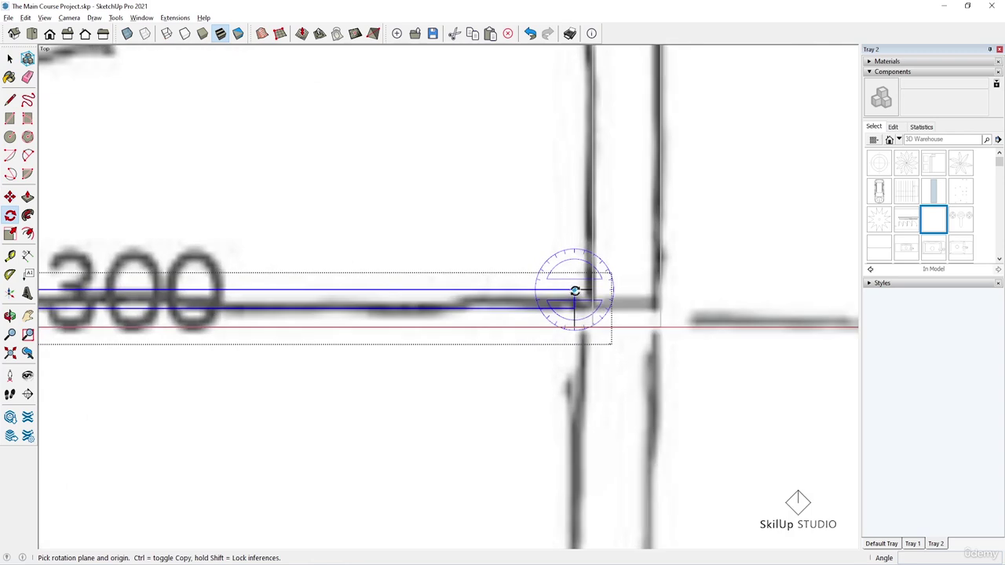
click(576, 292)
scroll(576, 292, down, 2)
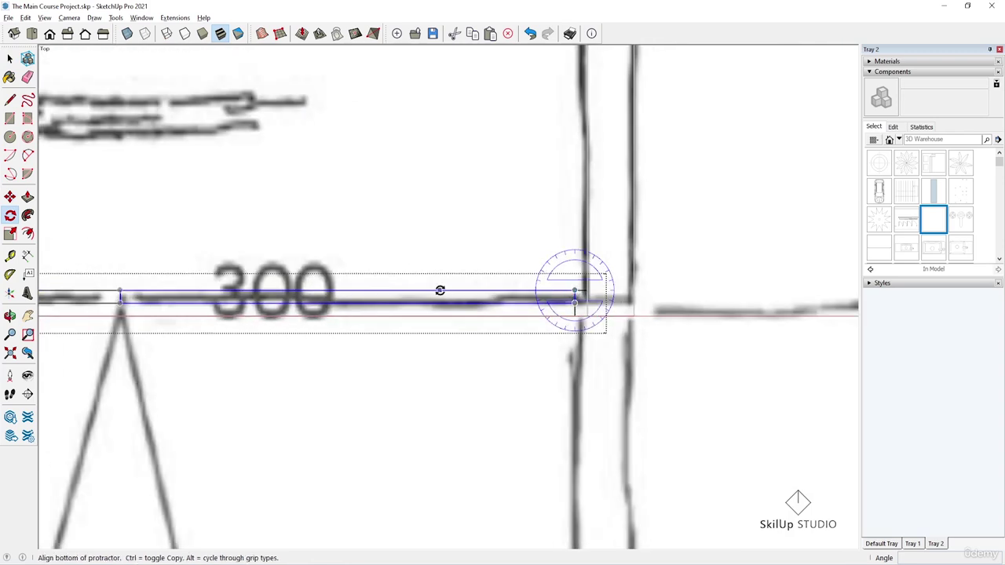
click(440, 289)
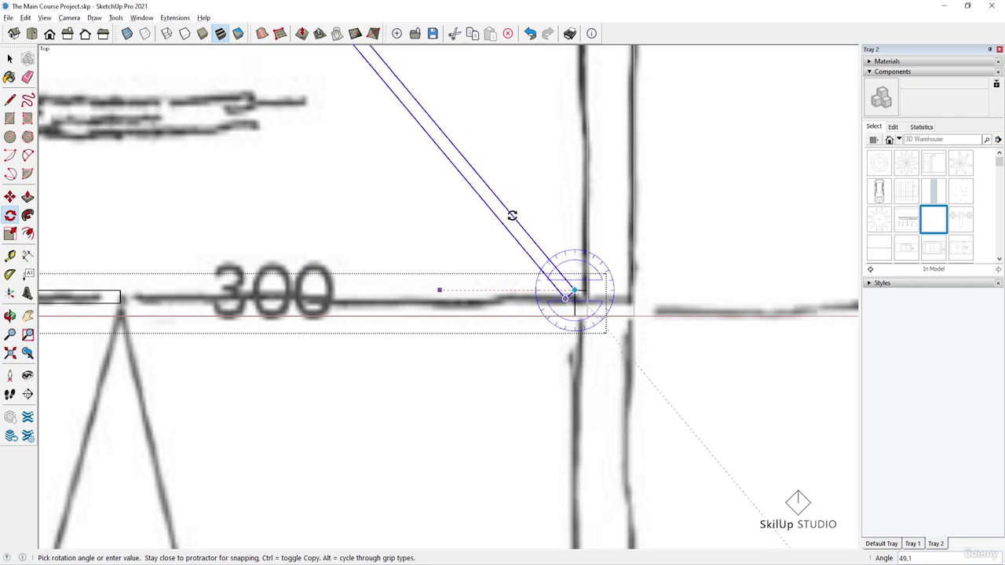
key(Escape)
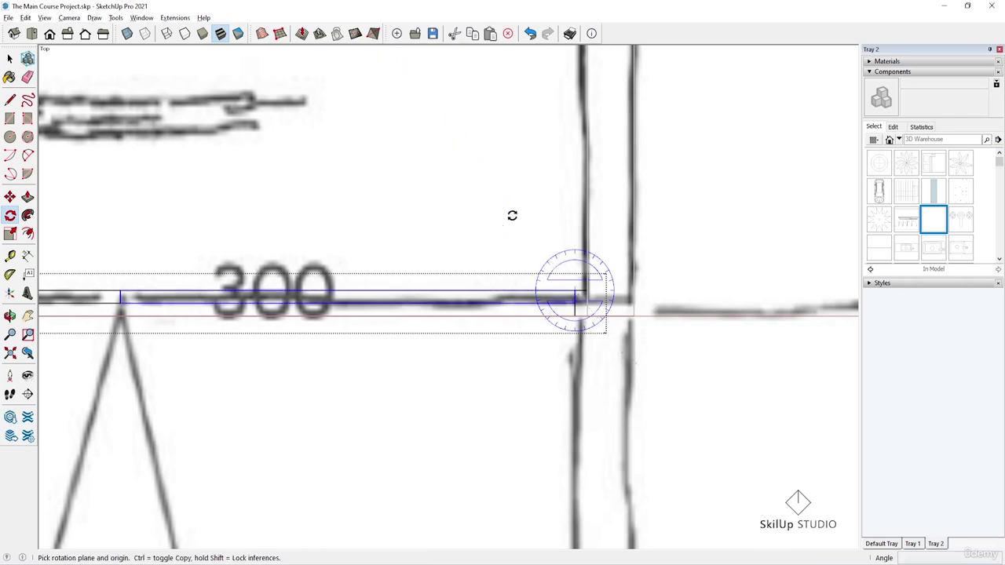
Finish editing the garage door component and return to the overall floor plans
key(space)
scroll(366, 286, down, 5)
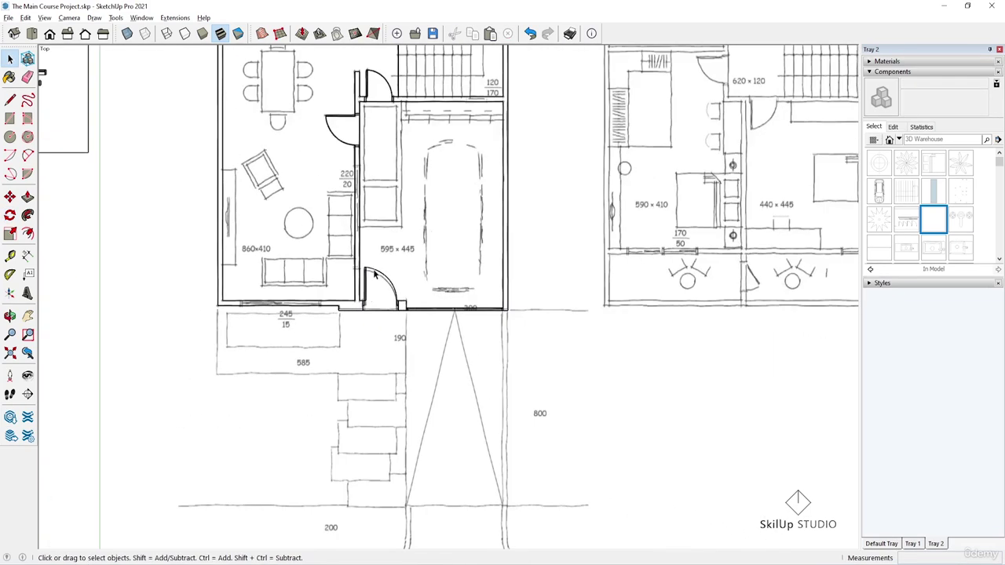
scroll(375, 274, down, 5)
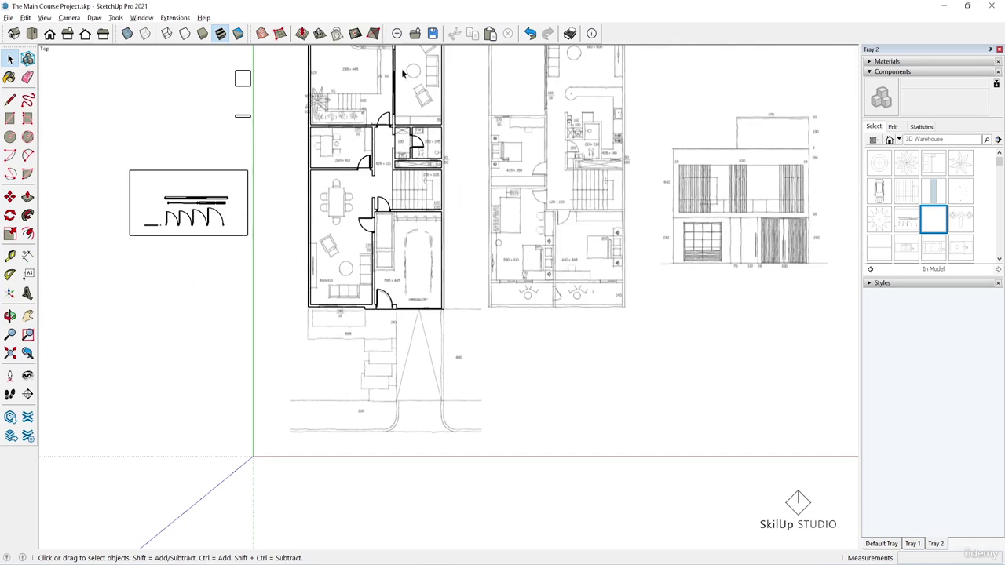